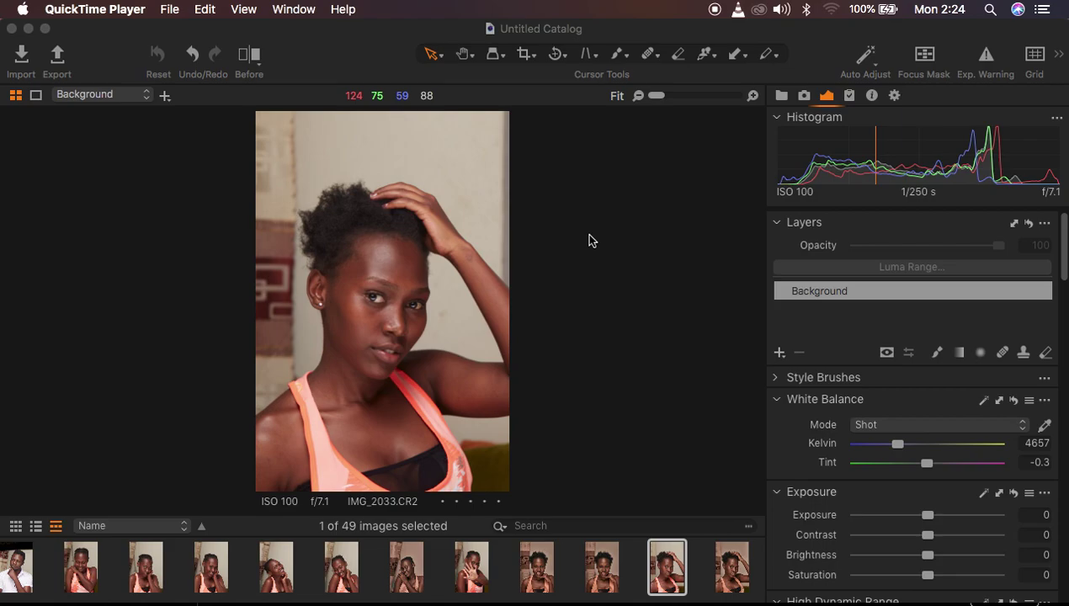
Examine the skin texture and shine on the face in IMG_2033.CR2 up close at 50% zoom
click(568, 120)
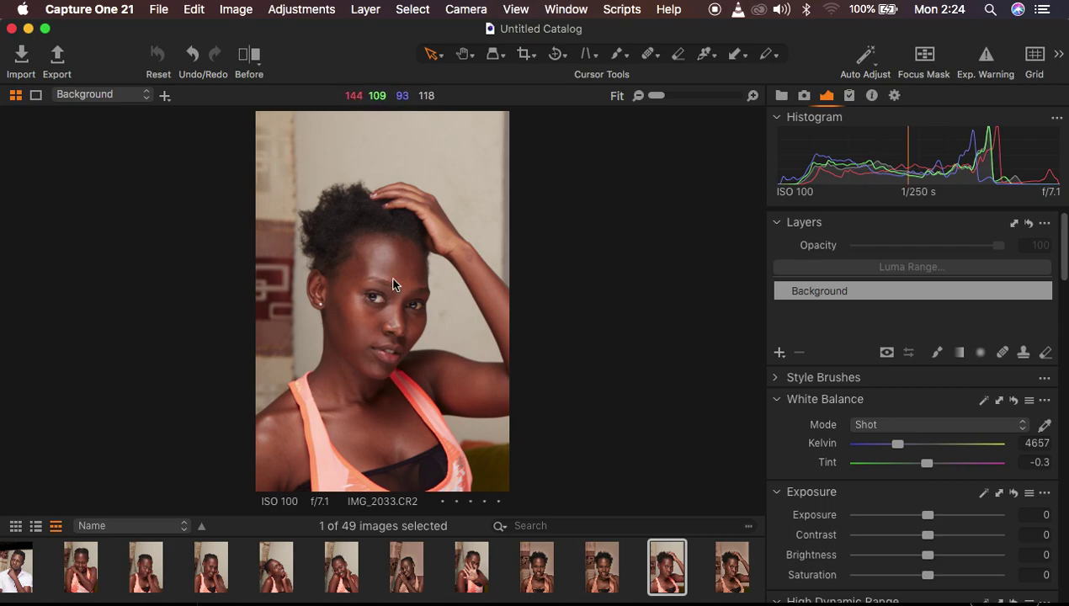
key(super+equal)
key(super+equal)
key(super+equal)
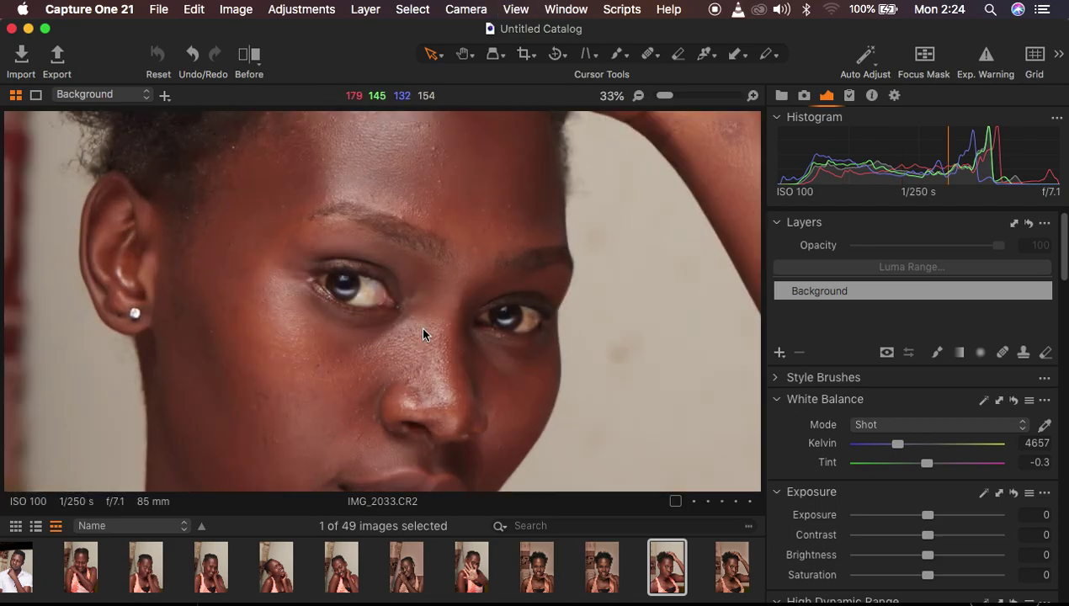
key(super+equal)
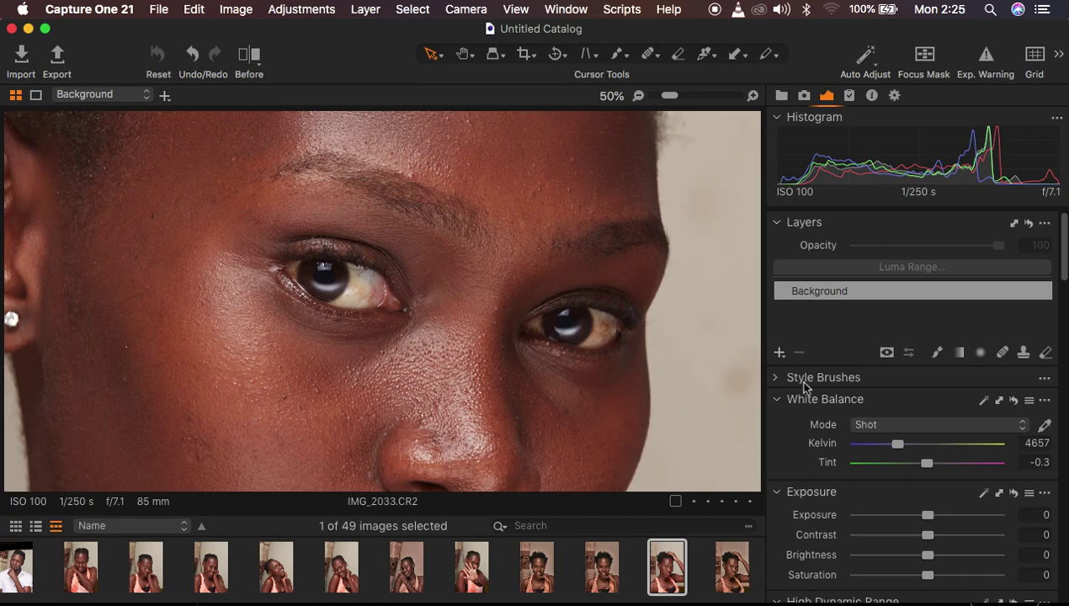
Review the available workspaces, the exposure adjustment tools and the list of tools that can be added
click(566, 9)
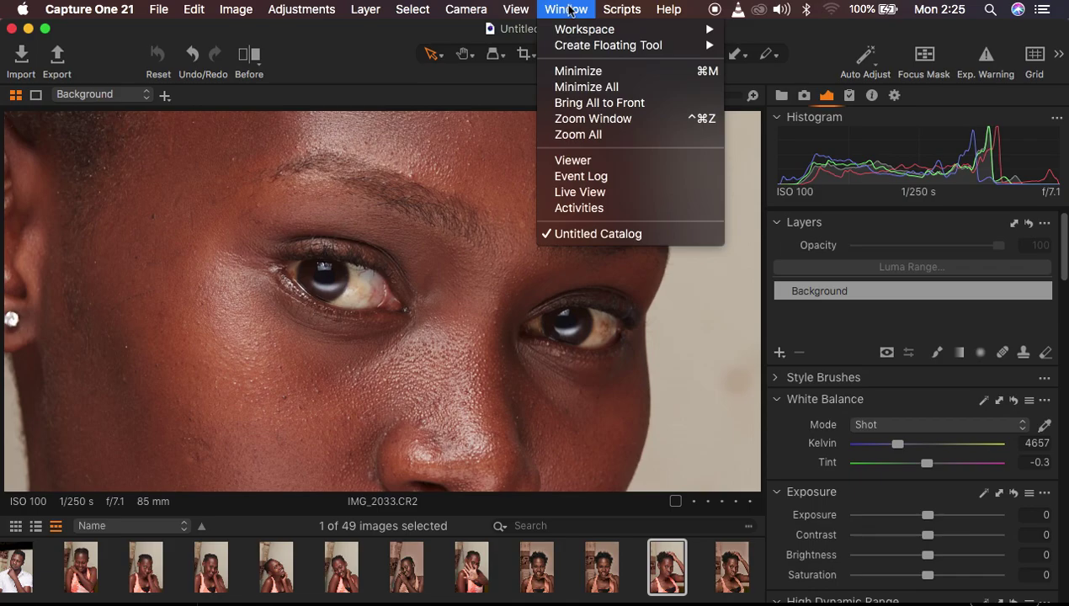
mouse_move(581, 30)
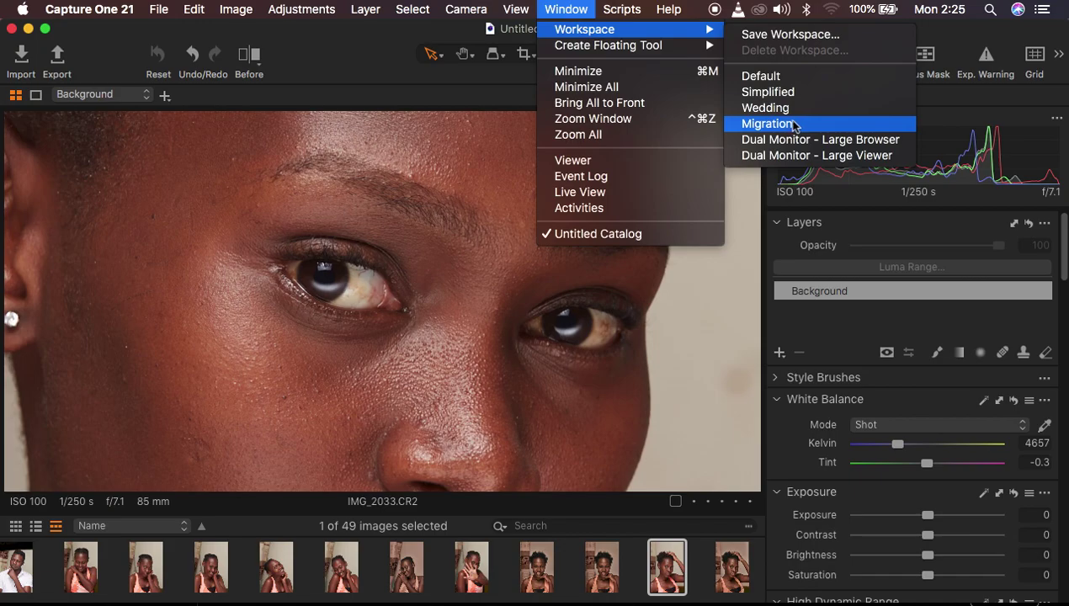
click(776, 254)
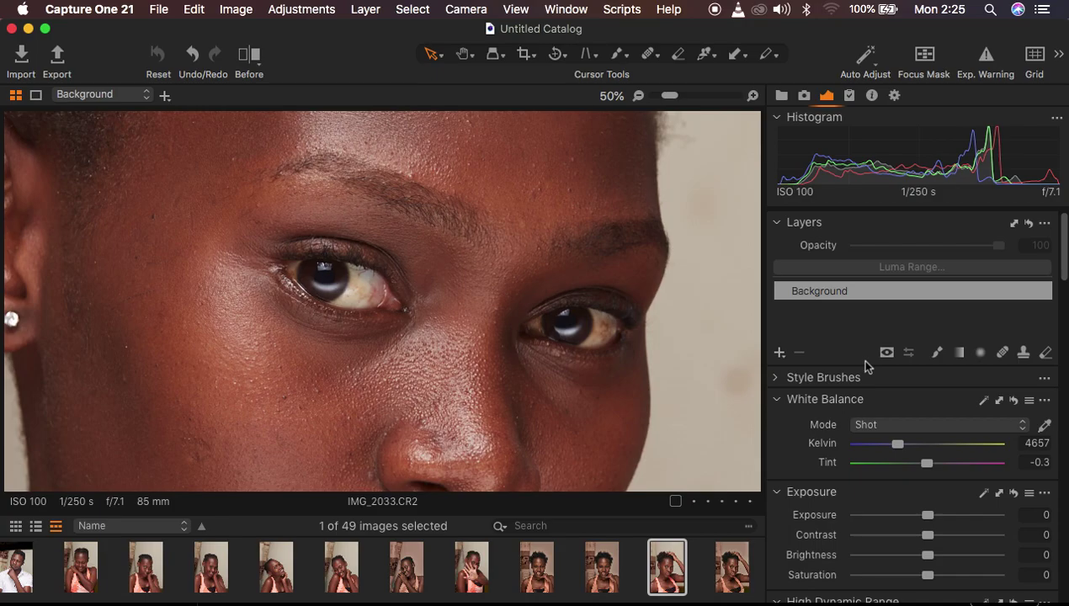
scroll(833, 450, down, 2)
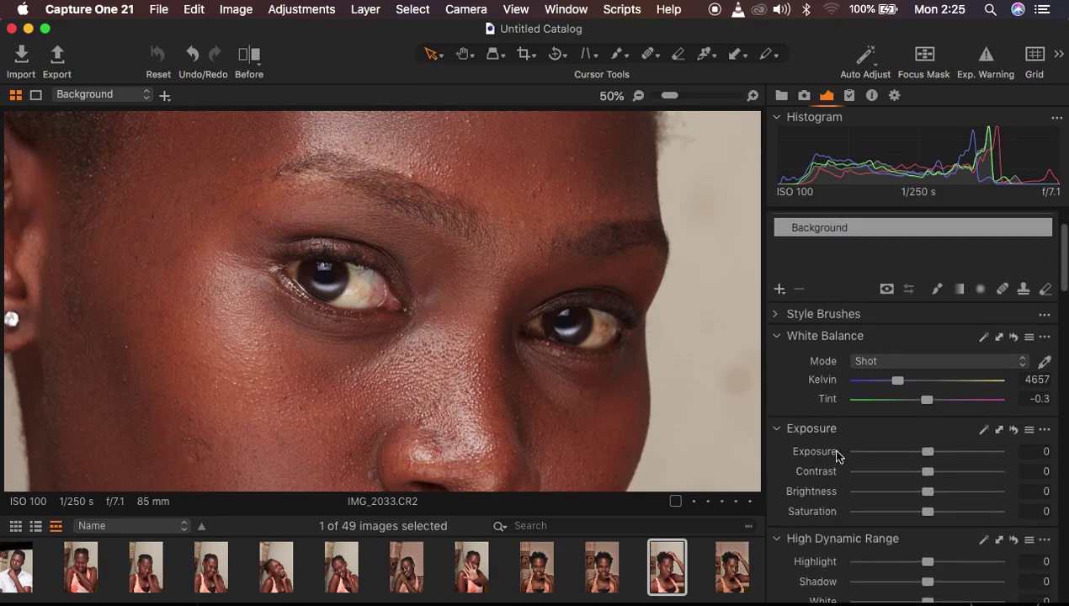
scroll(836, 455, down, 10)
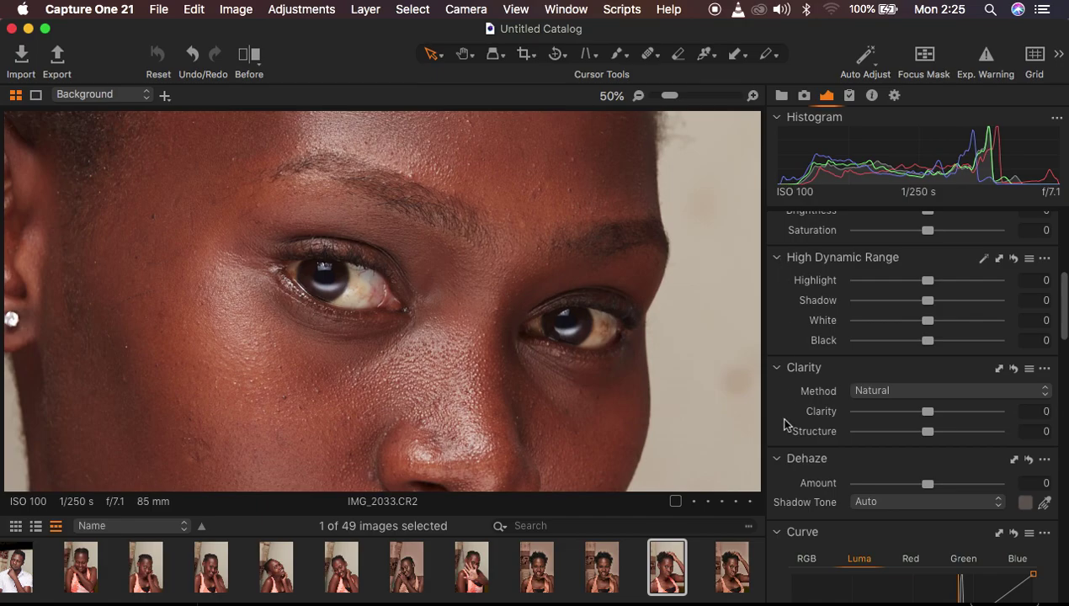
right_click(779, 320)
mouse_move(808, 327)
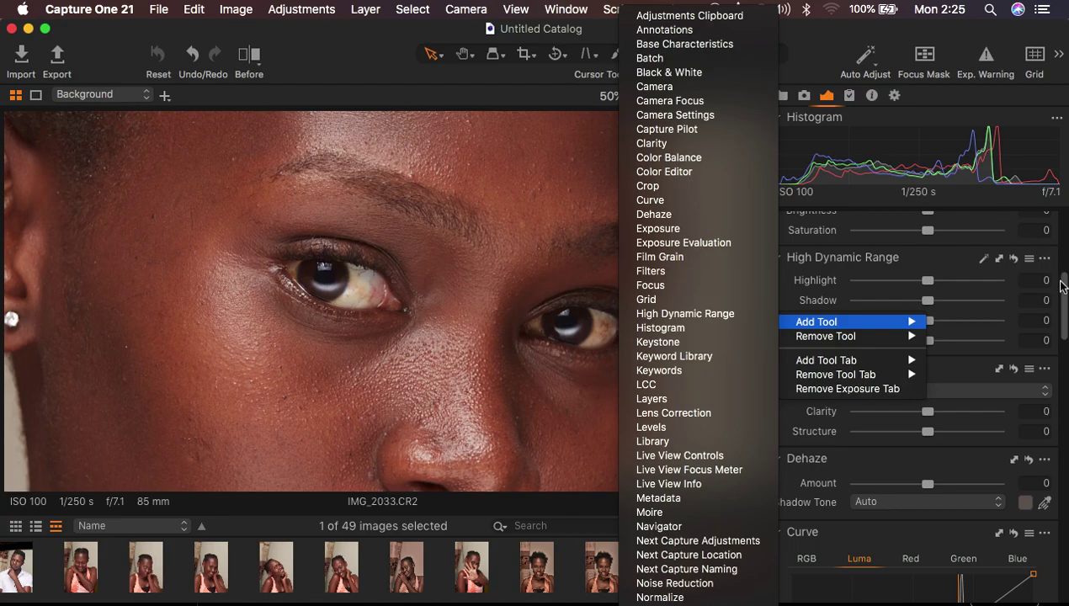
click(1059, 288)
Set the portrait's High Dynamic Range values to Highlight -100, White -100 and Black -11
key(super+minus)
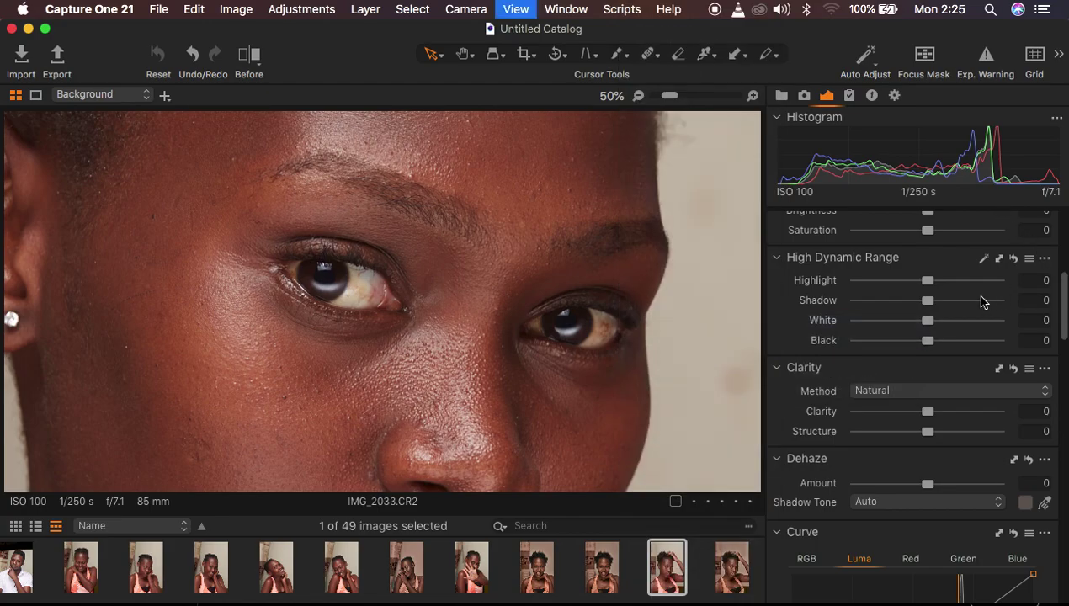
key(super+minus)
key(super+minus)
key(super+plus)
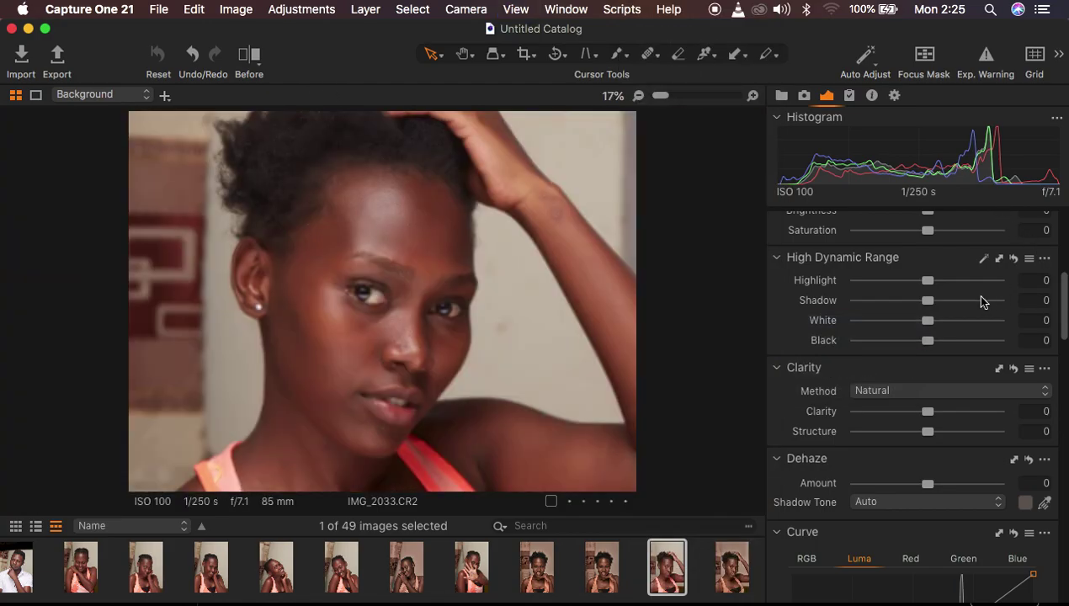
key(super+minus)
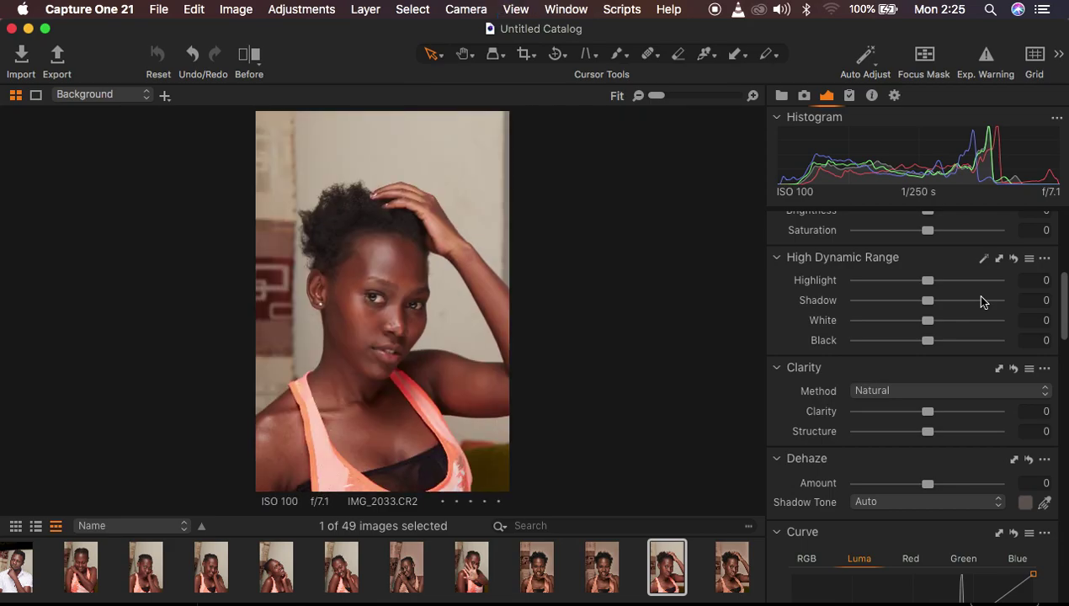
scroll(884, 283, up, 4)
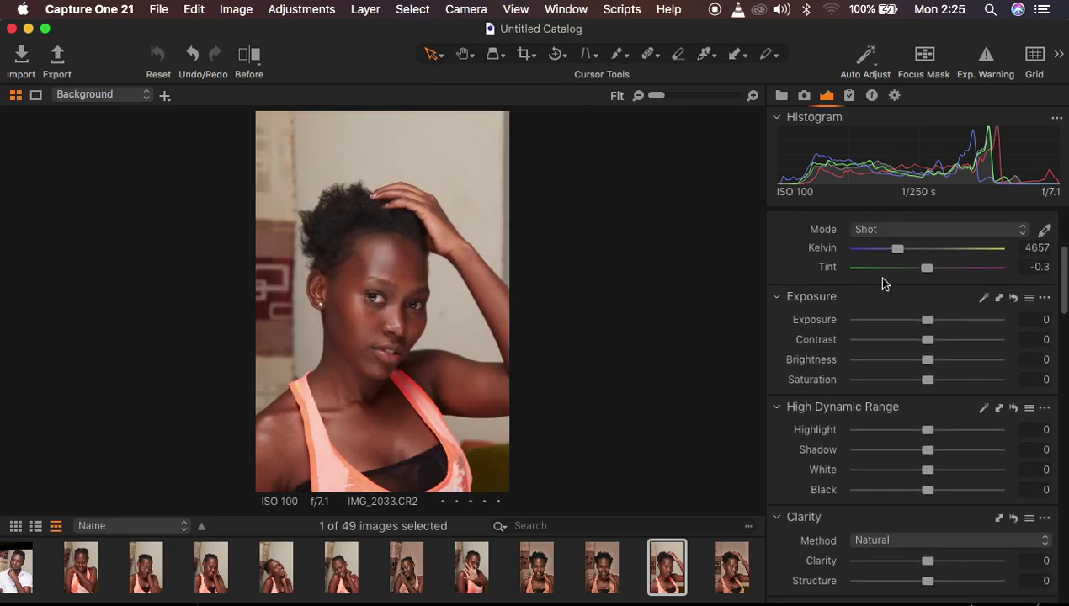
scroll(883, 283, up, 5)
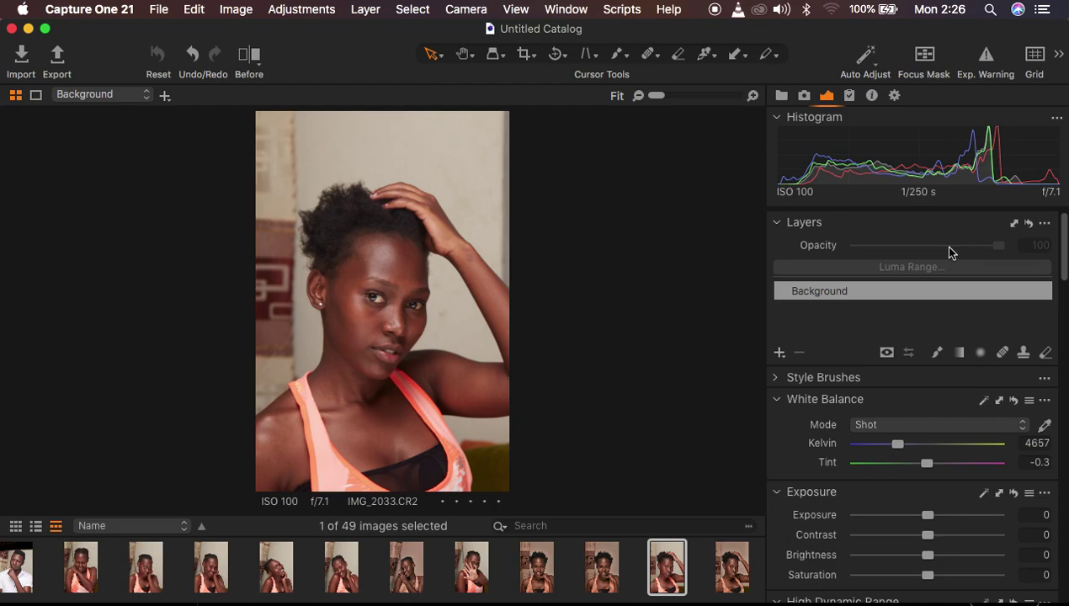
scroll(928, 502, down, 4)
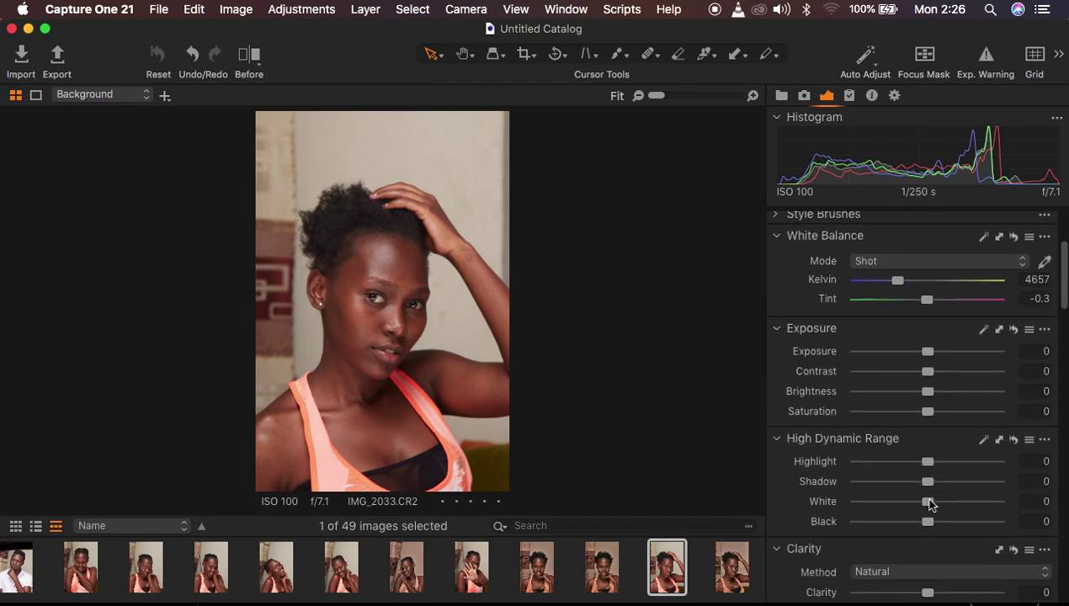
scroll(930, 502, down, 2)
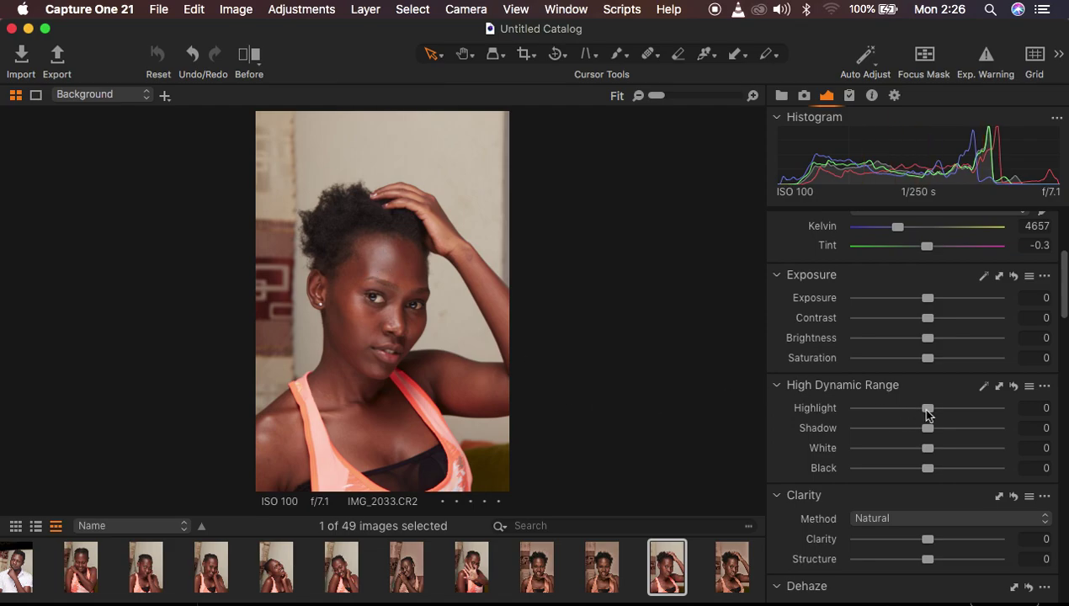
drag(925, 408, 846, 409)
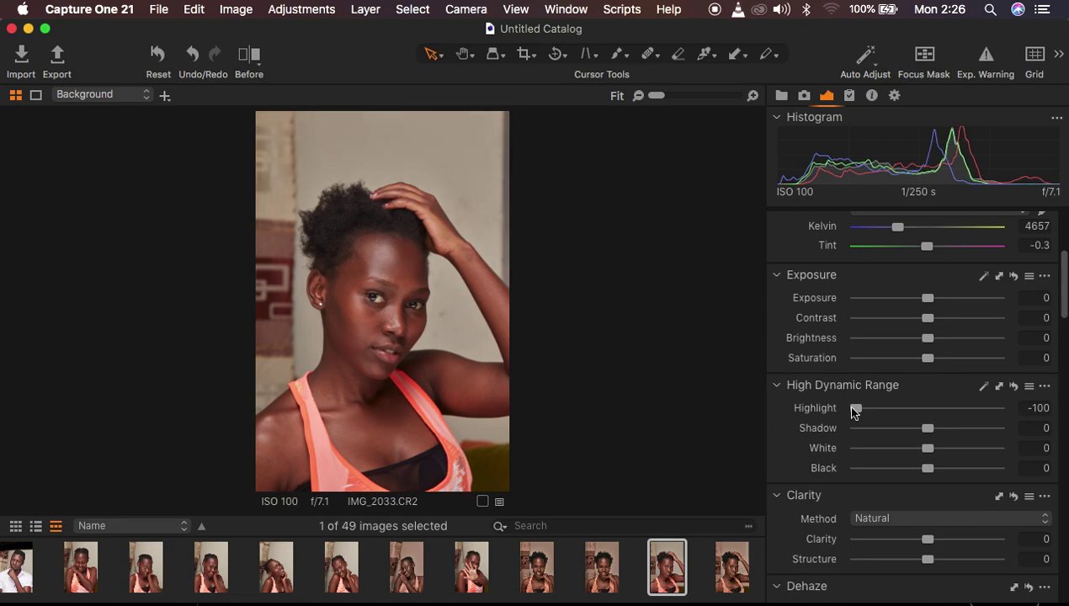
drag(907, 451, 837, 450)
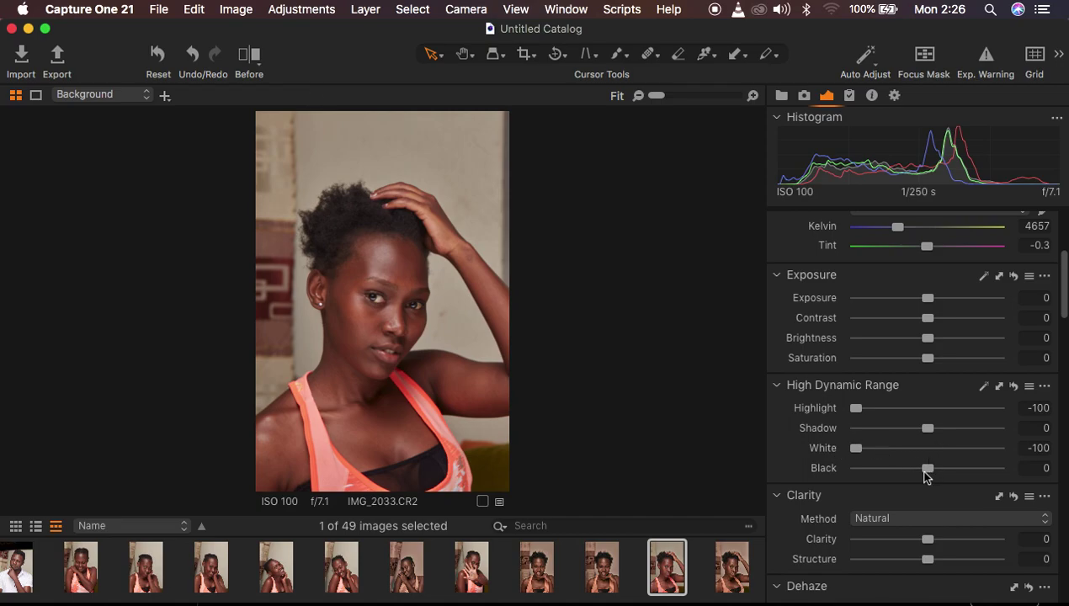
drag(926, 469, 912, 470)
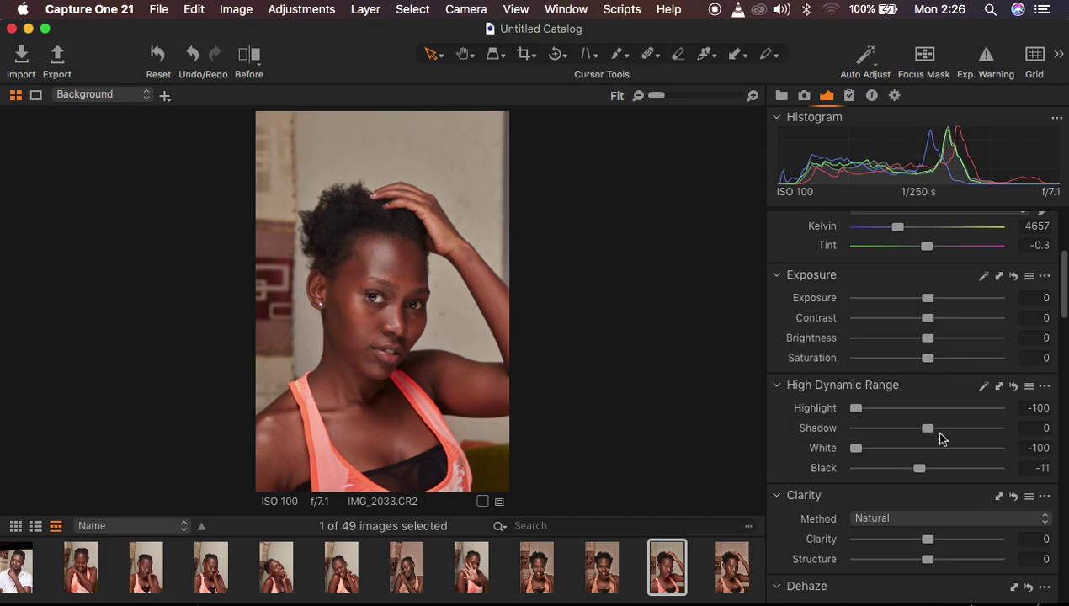
Set the Contrast to 6 and the RGB Levels shadow input to 5
drag(928, 319, 937, 321)
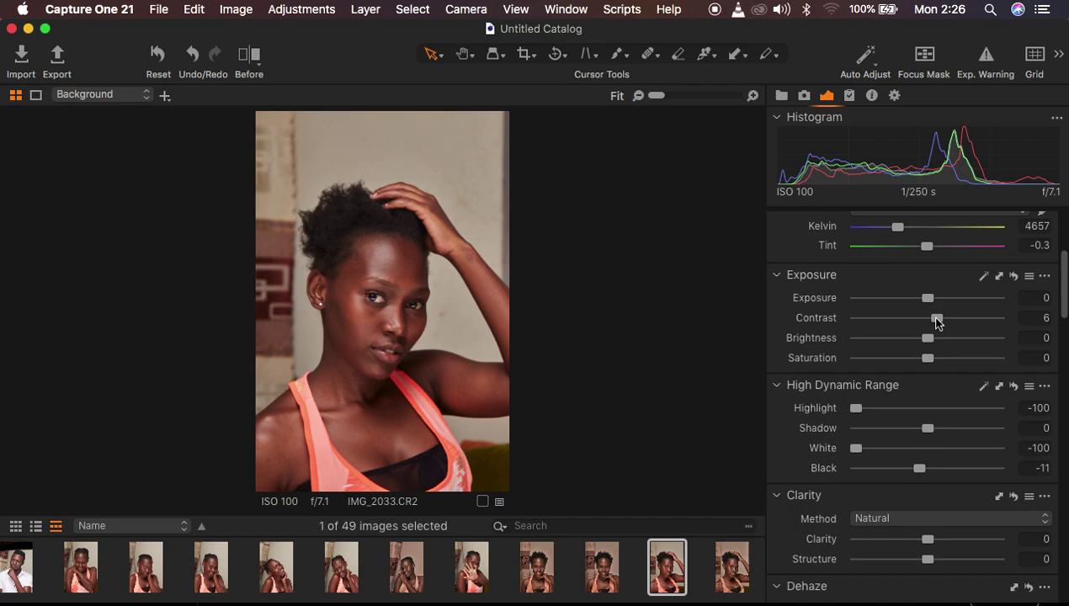
scroll(943, 506, down, 5)
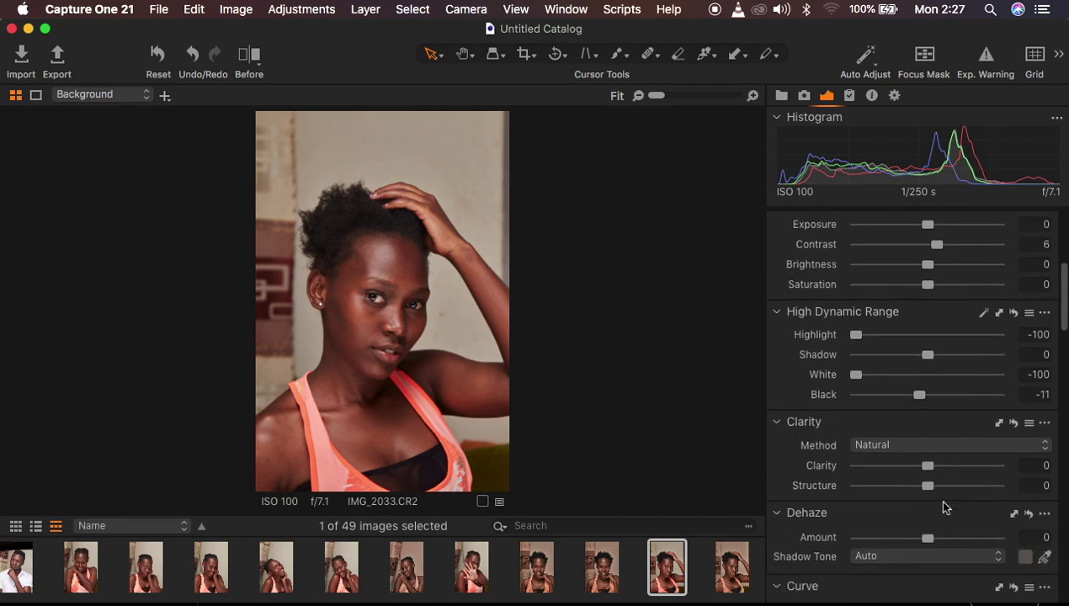
scroll(943, 506, down, 10)
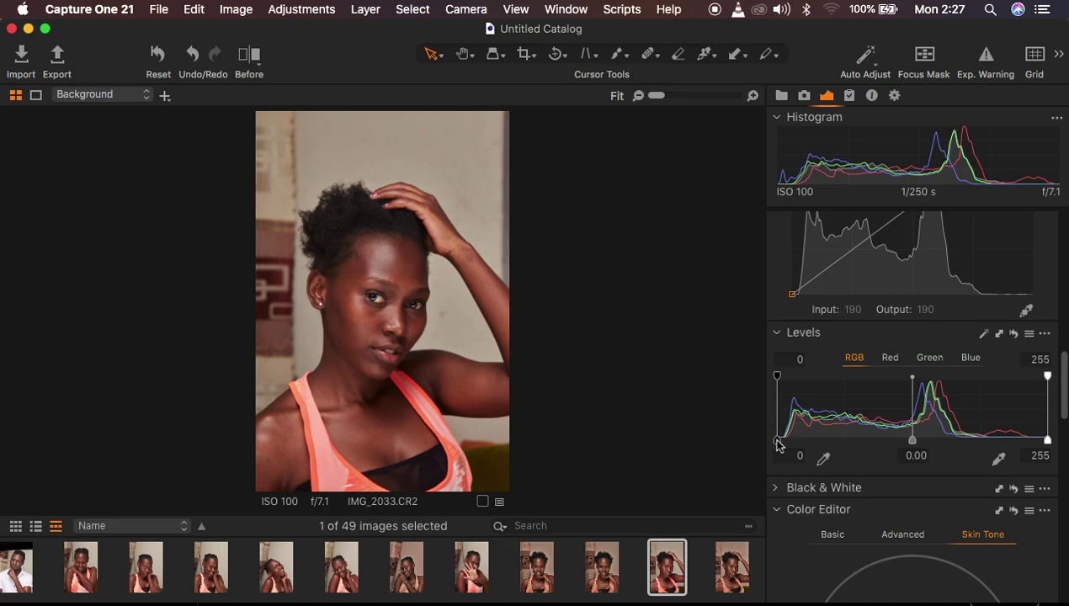
drag(777, 440, 782, 438)
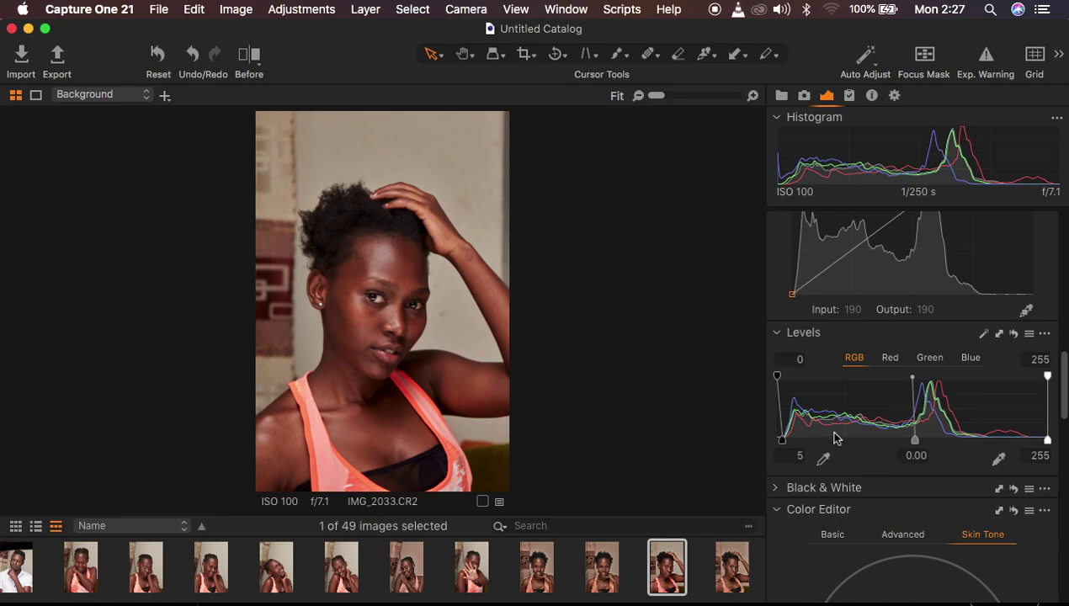
Try slight increases to the Clarity and Shadow values of the portrait
scroll(962, 400, up, 3)
scroll(963, 400, up, 10)
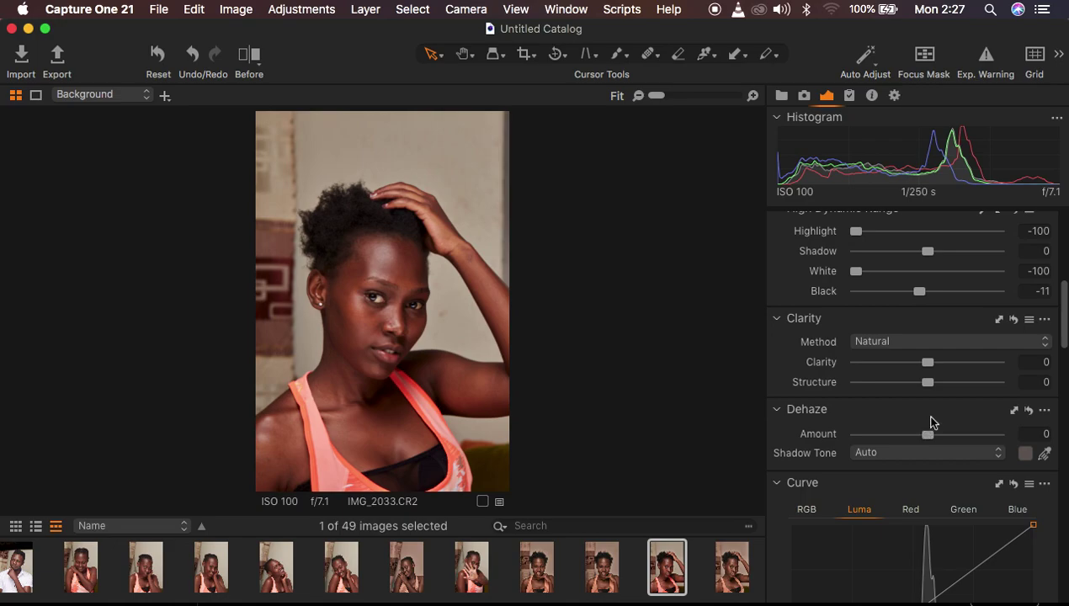
click(928, 364)
drag(929, 368, 931, 369)
drag(928, 253, 931, 253)
Compare the portrait before and after the adjustments with the split view, and return to the normal view
scroll(938, 440, up, 10)
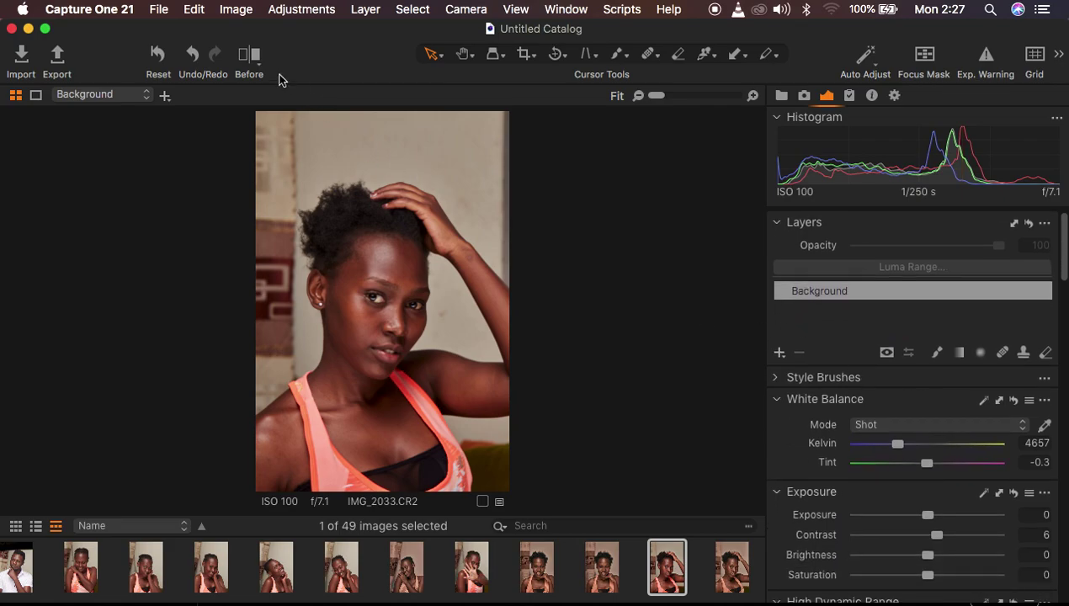
click(249, 67)
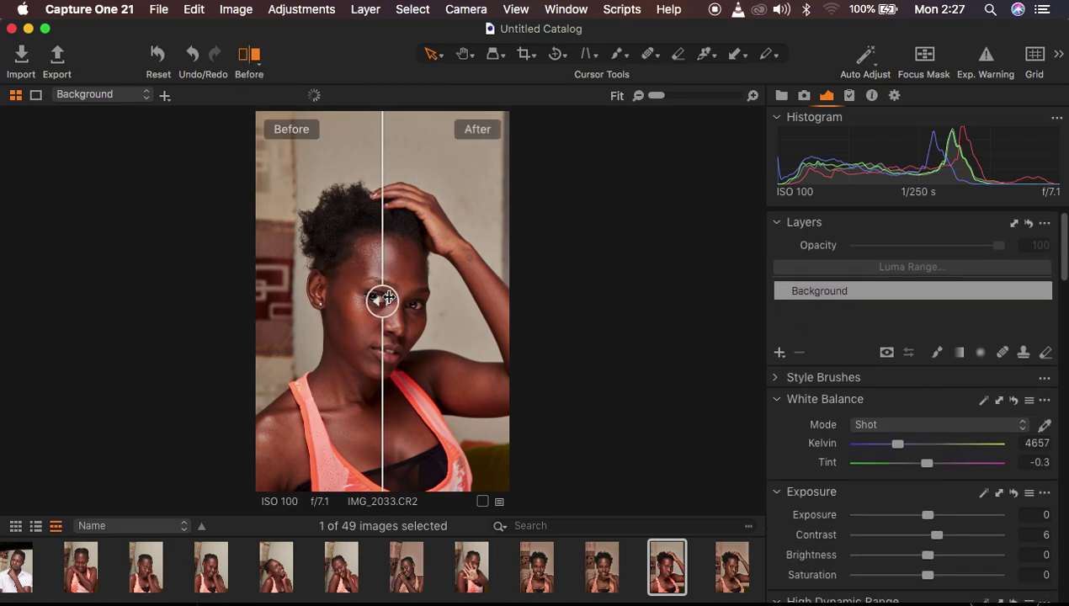
drag(383, 299, 262, 290)
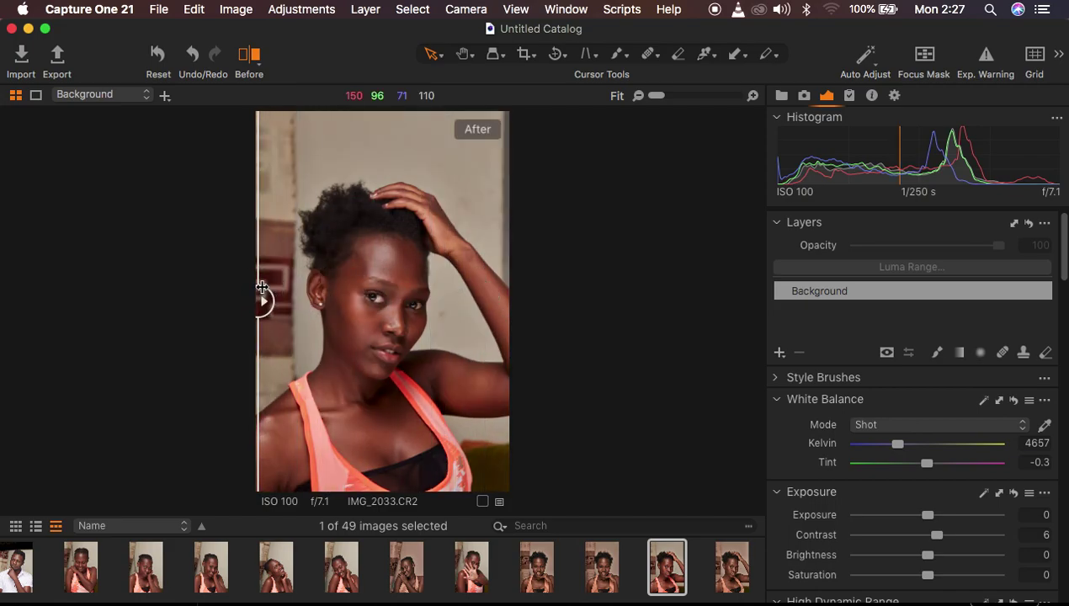
click(249, 58)
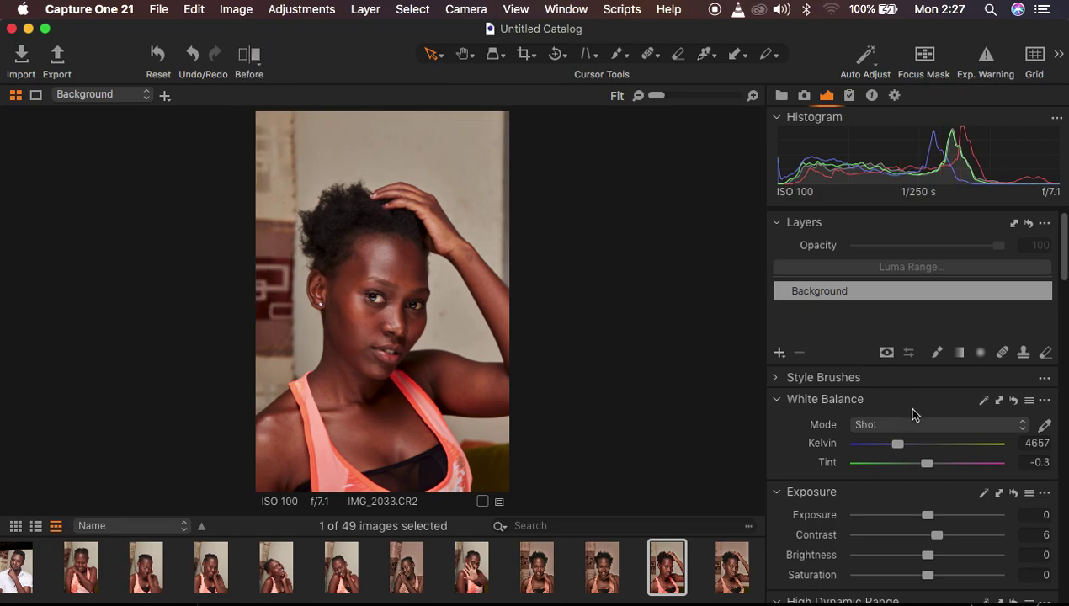
Add a new filled adjustment layer and sample the face's skin colour for Skin Tone correction in the Color Editor
click(780, 353)
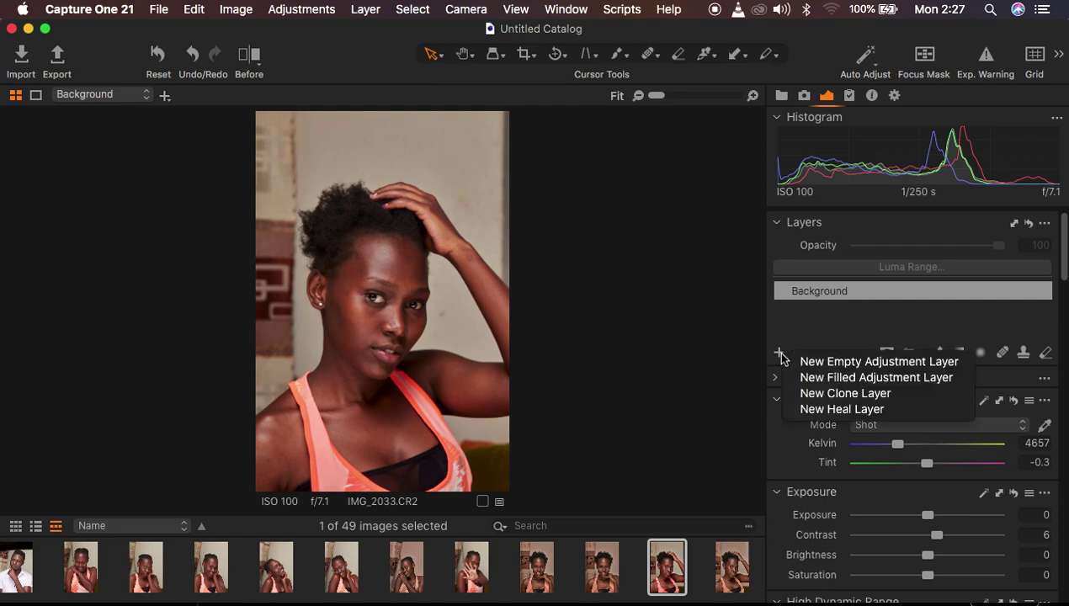
click(850, 377)
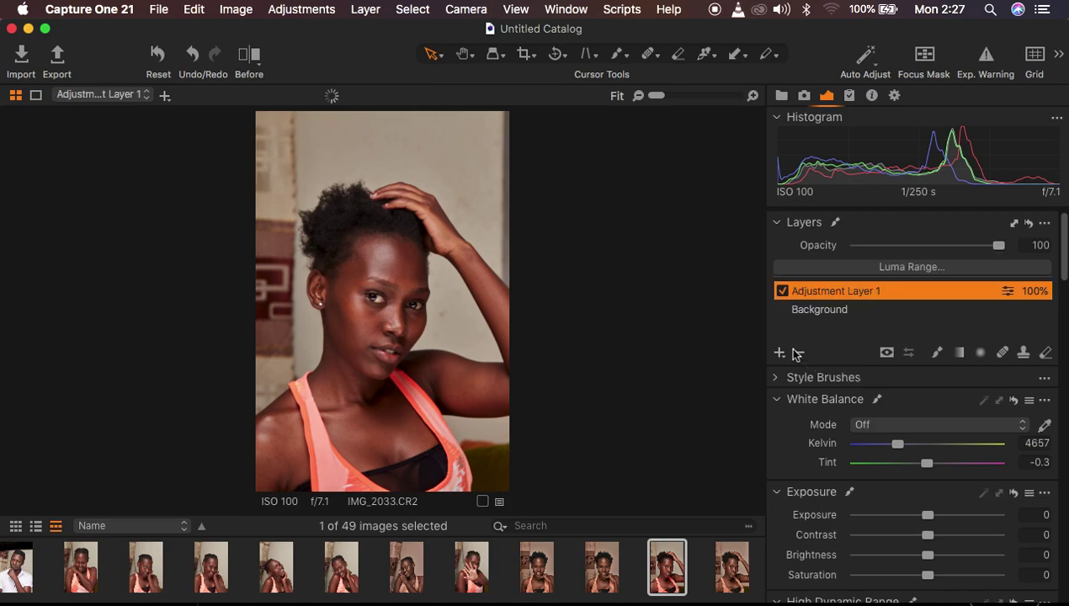
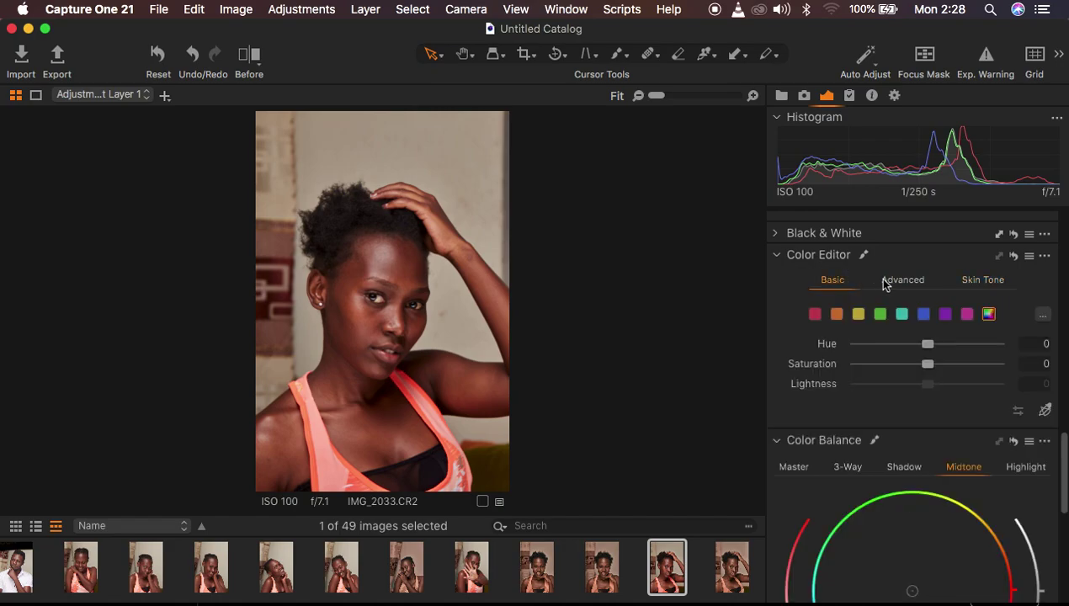
click(901, 279)
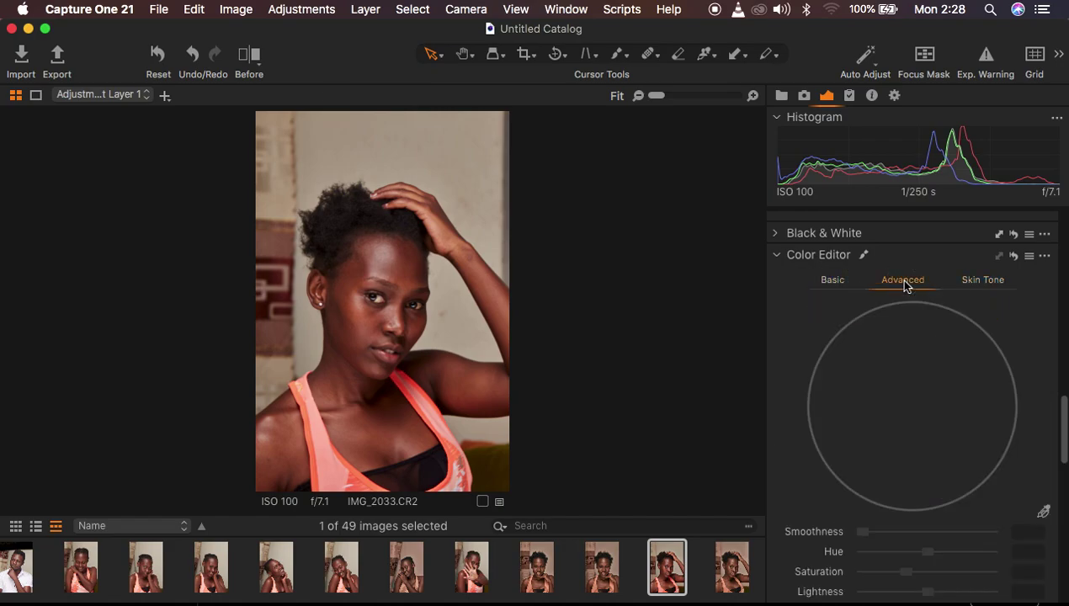
click(979, 281)
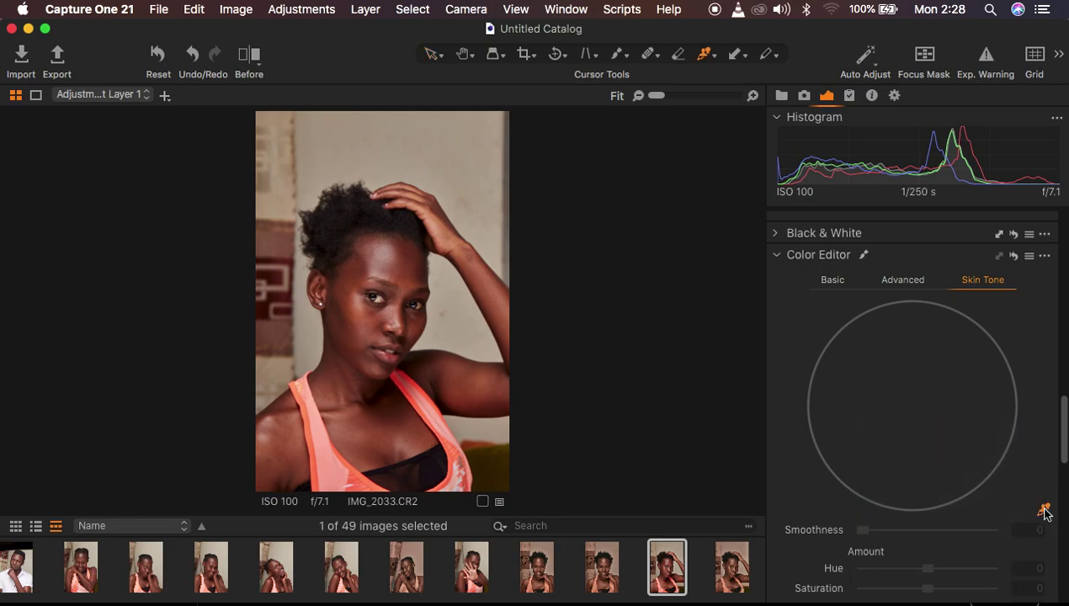
mouse_move(1044, 511)
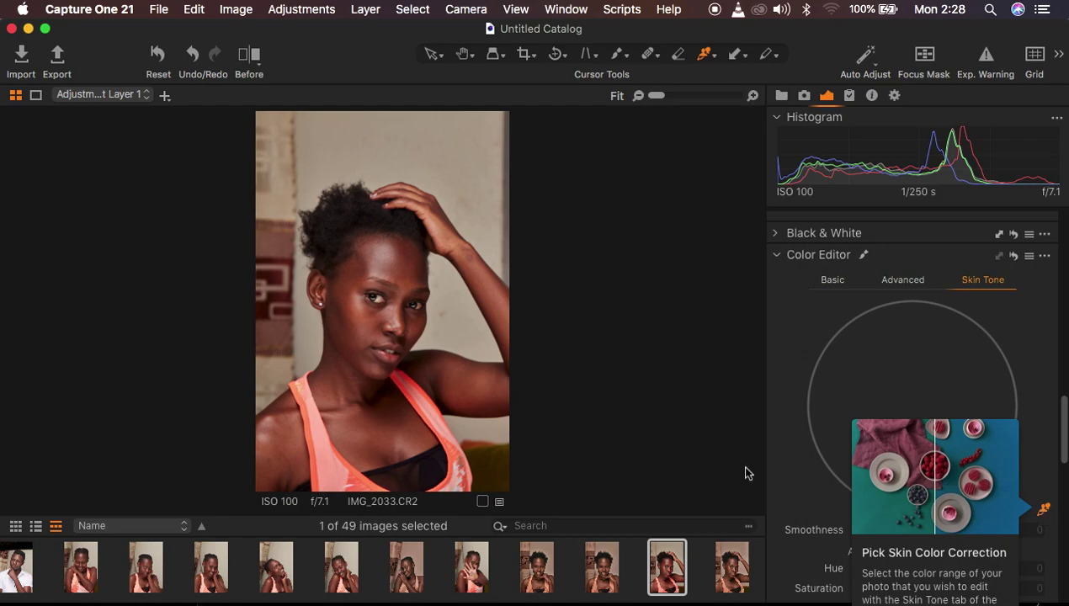
key(super+plus)
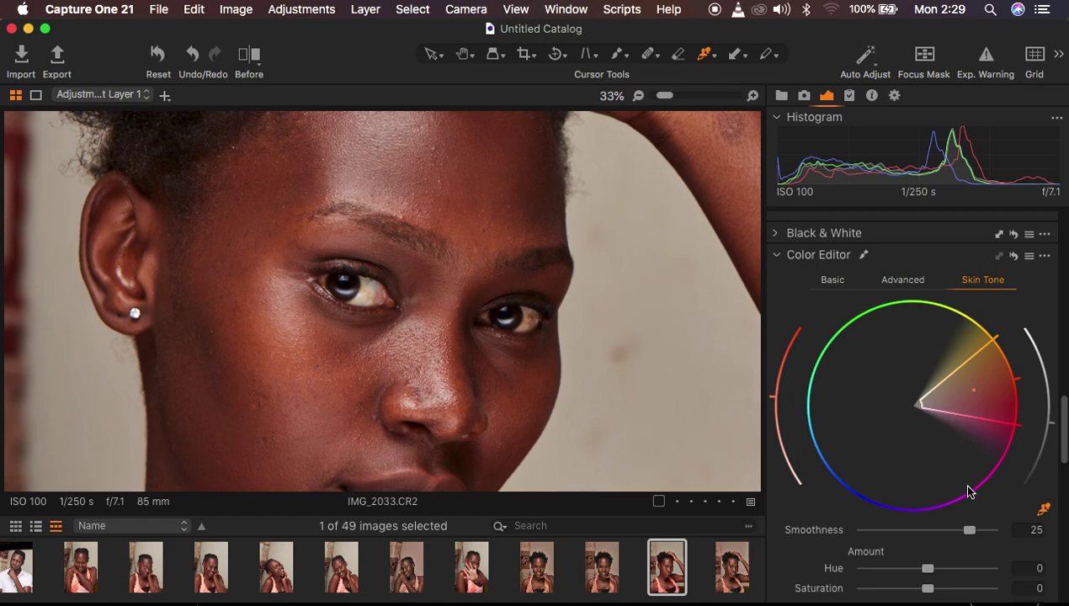
Preview the selected skin colour range on the whole portrait, then turn the preview off
scroll(968, 493, down, 5)
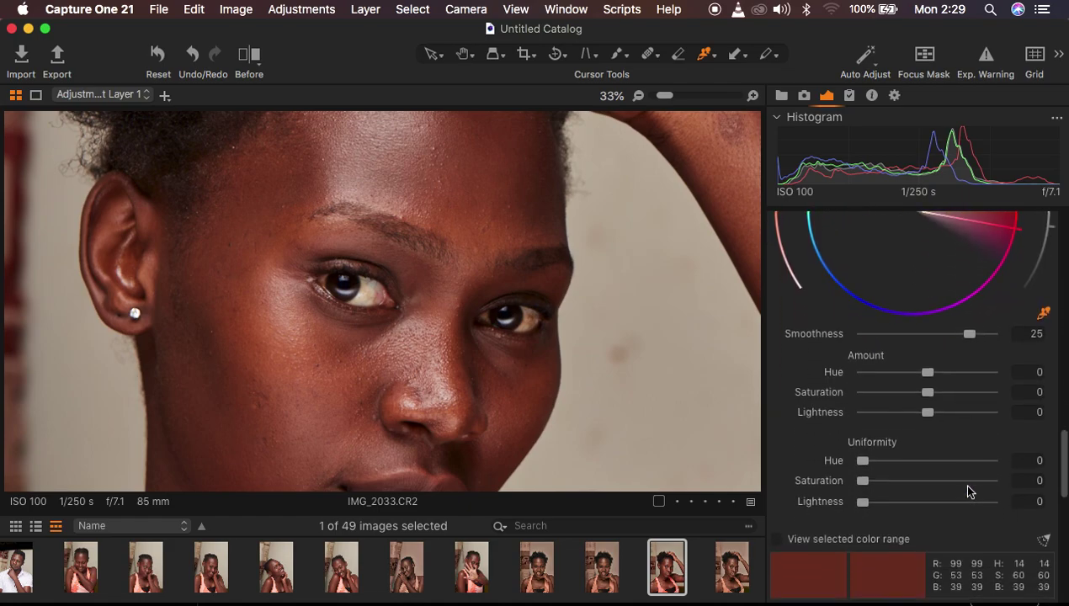
click(779, 539)
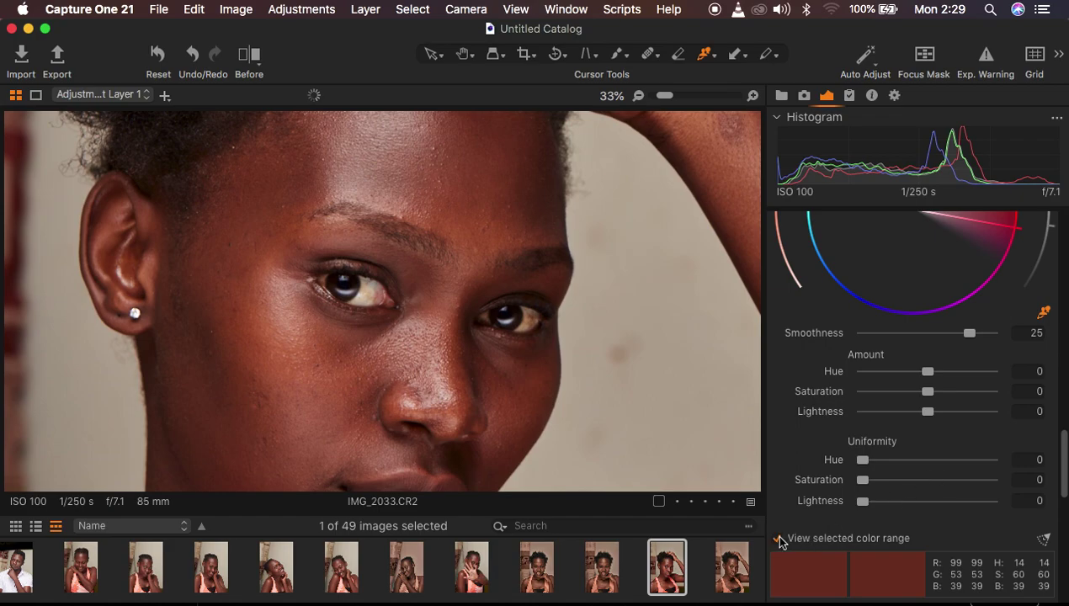
key(super+minus)
key(super+minus)
key(super+minus)
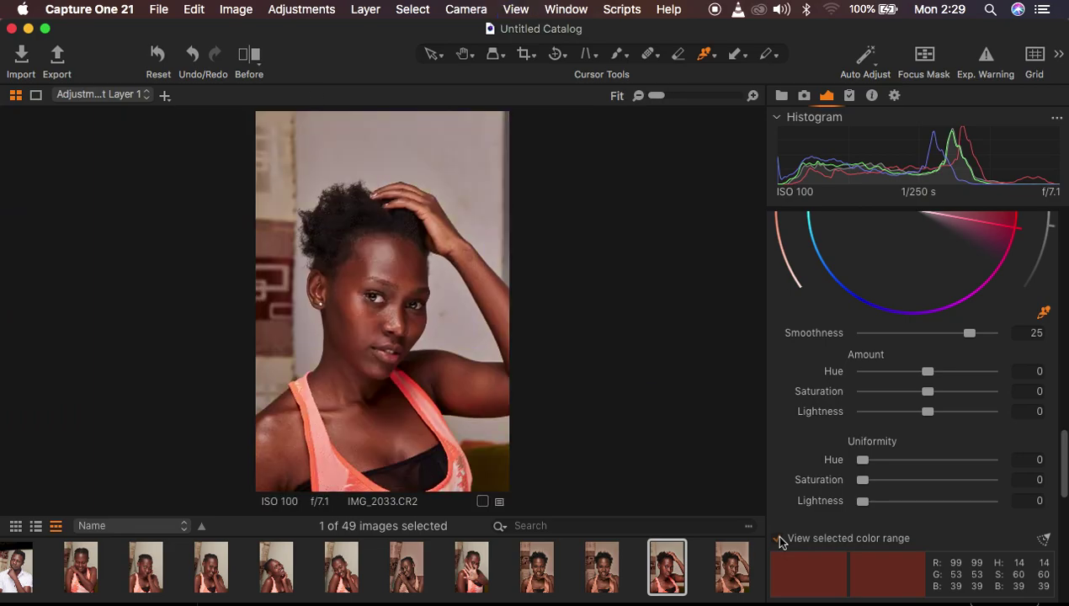
click(779, 538)
click(779, 538)
scroll(903, 413, up, 3)
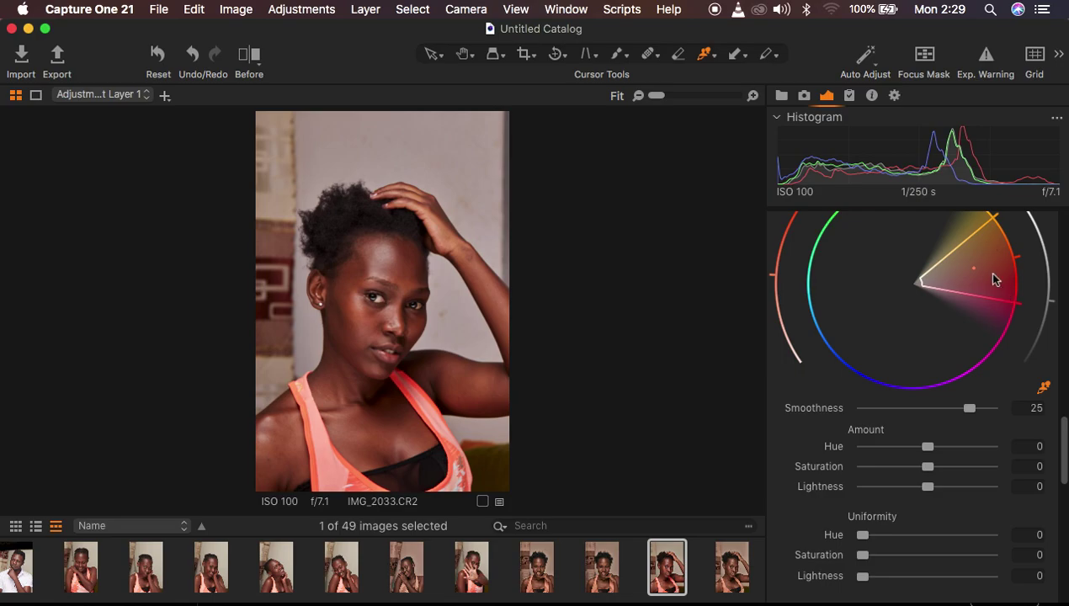
scroll(960, 394, down, 3)
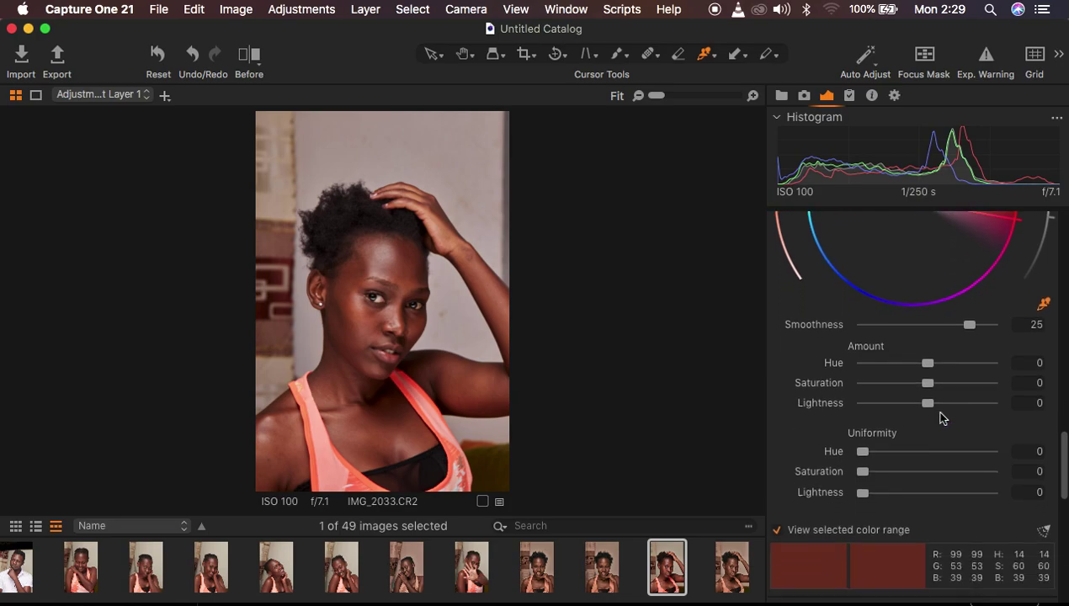
scroll(942, 418, down, 1)
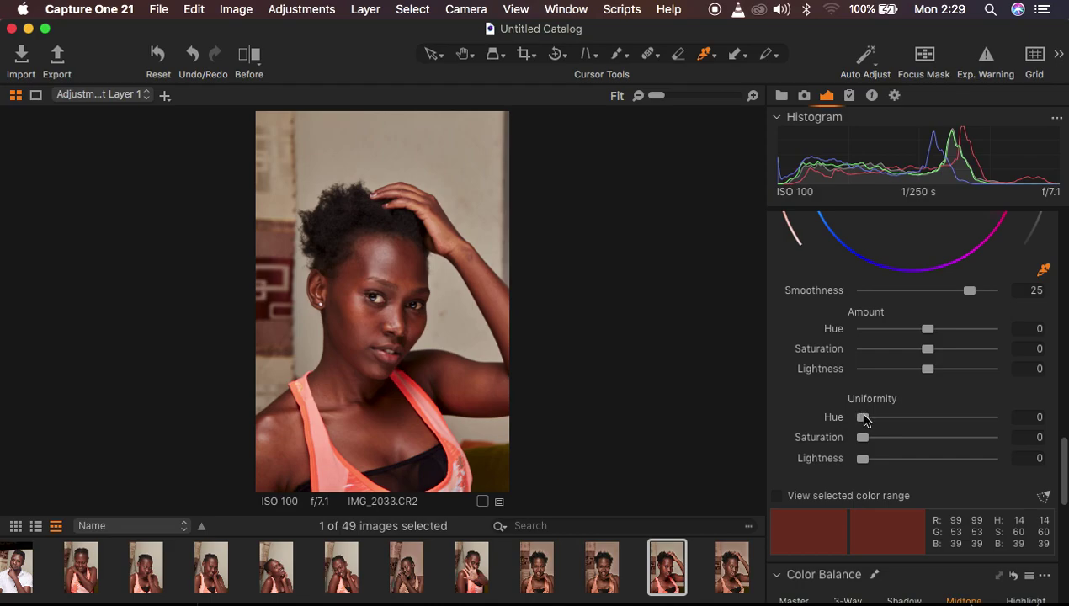
Even out the skin colour by setting the Skin Tone Uniformity to Hue 77.2 and Saturation 75
key(super+equal)
key(super+equal)
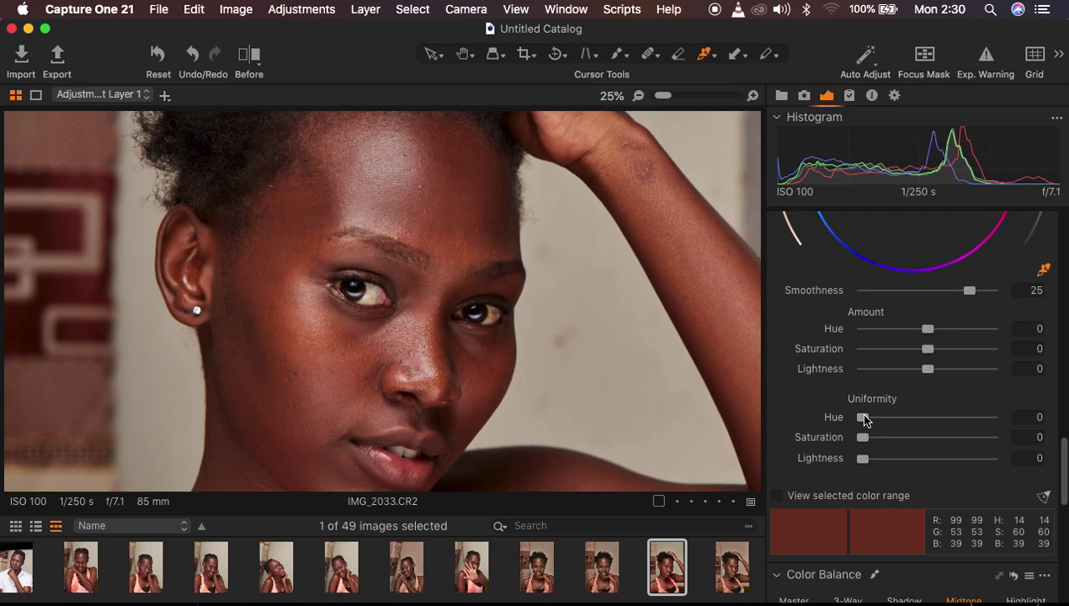
drag(864, 419, 966, 422)
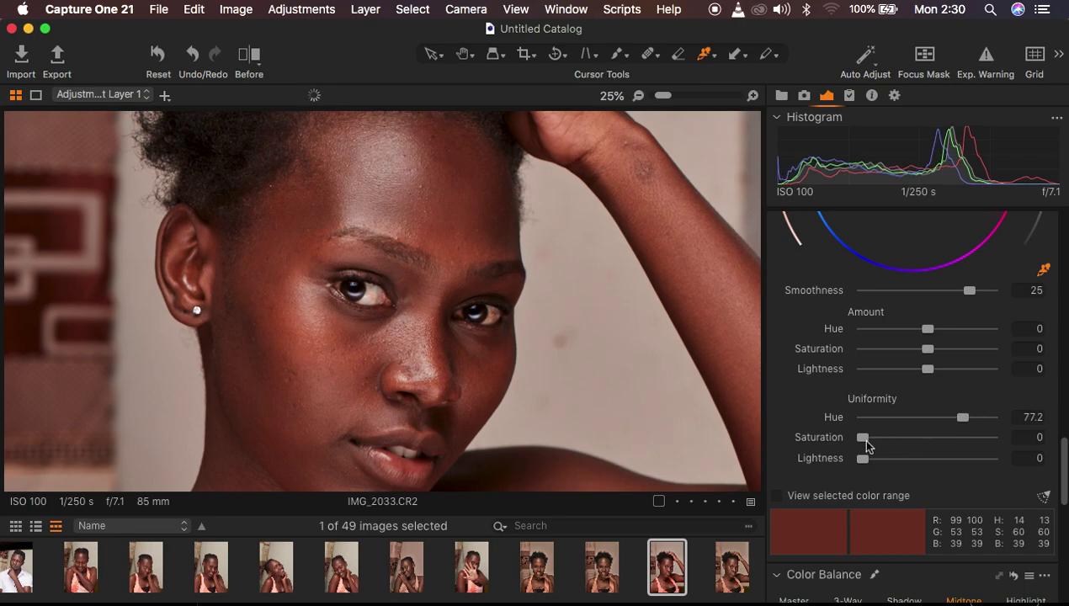
click(864, 436)
drag(864, 436, 956, 441)
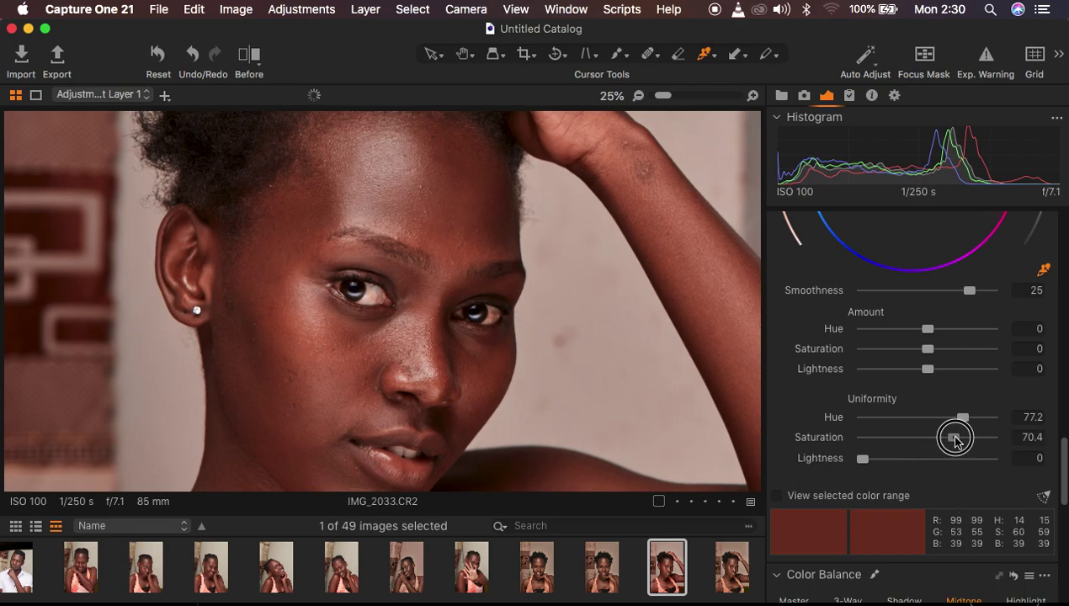
key(super+0)
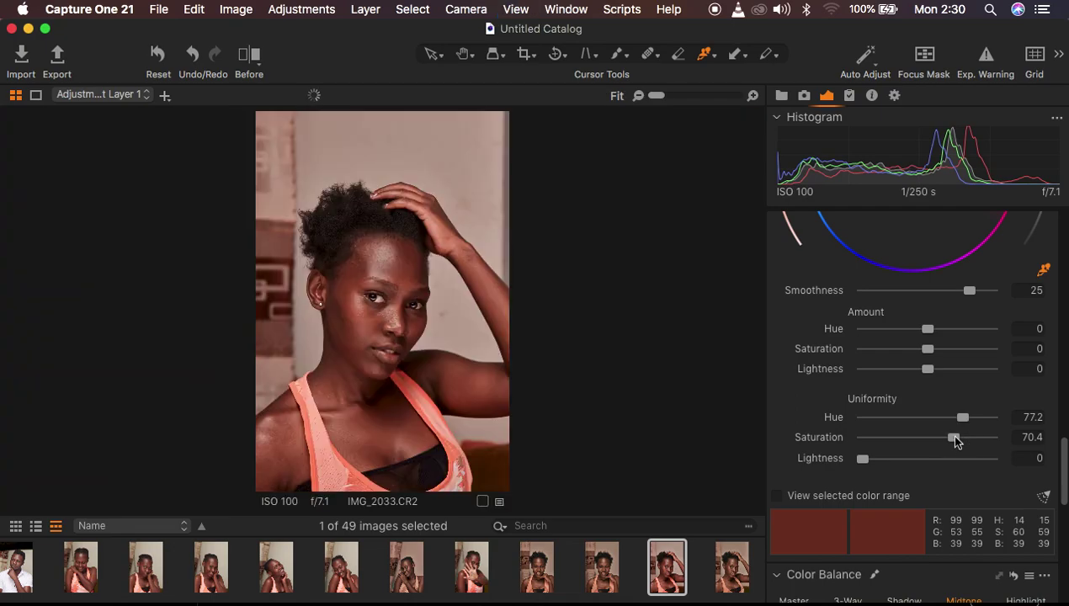
key(super+0)
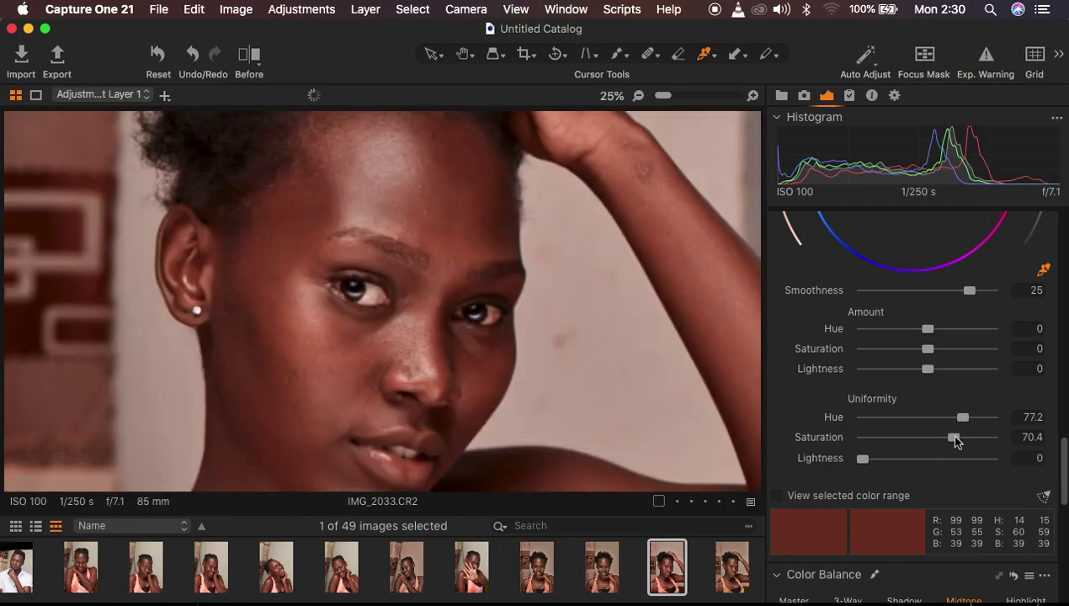
drag(956, 440, 962, 439)
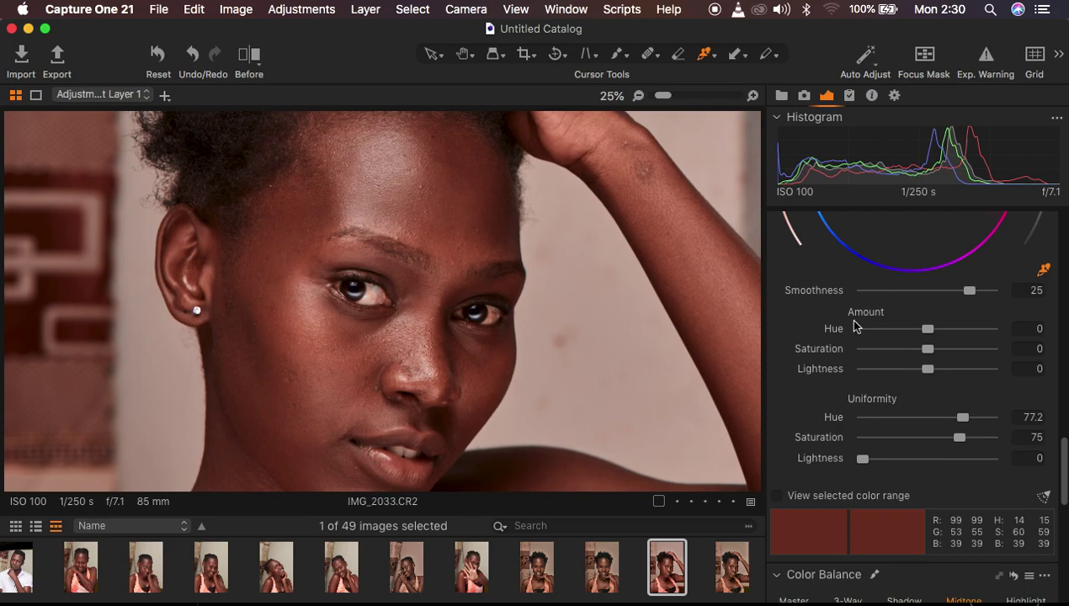
Set the Skin Tone Amount values to Lightness -0.5 and Saturation -2.3
click(927, 371)
drag(927, 371, 970, 373)
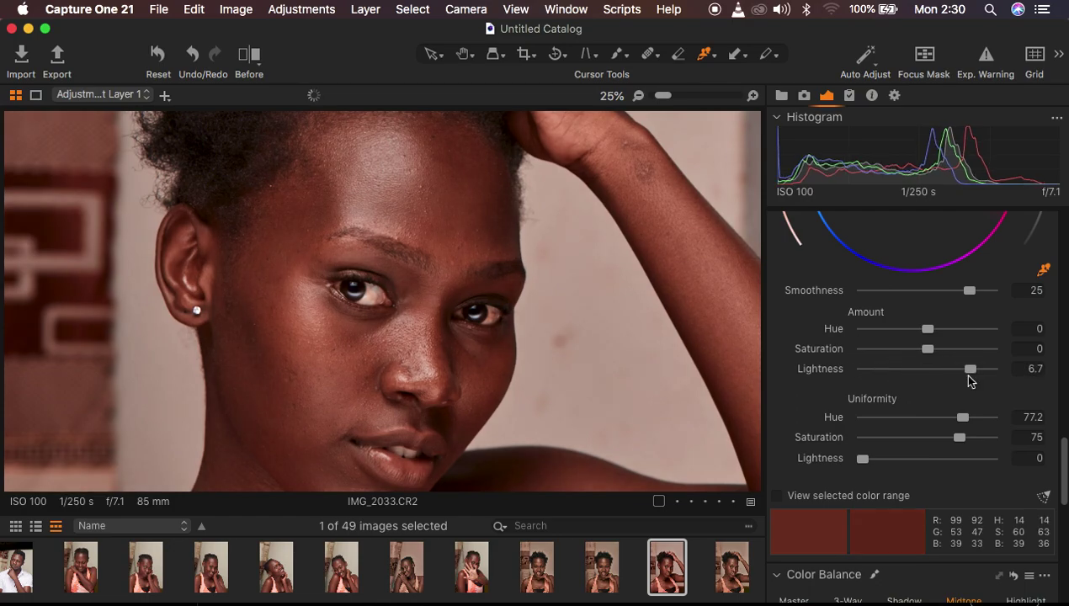
click(947, 373)
drag(946, 373, 924, 374)
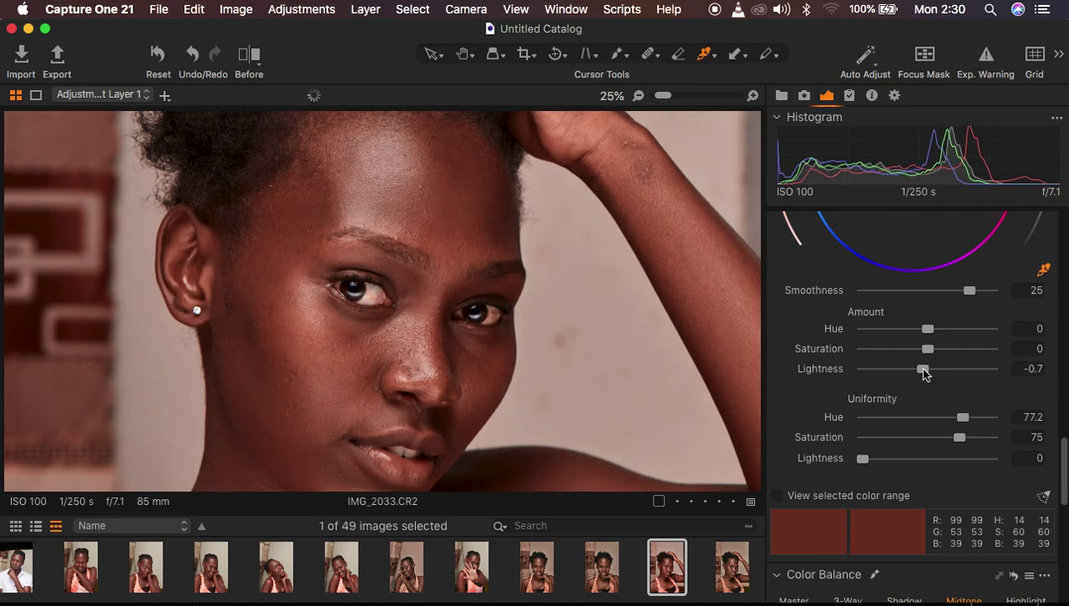
drag(923, 370, 925, 370)
drag(928, 348, 918, 354)
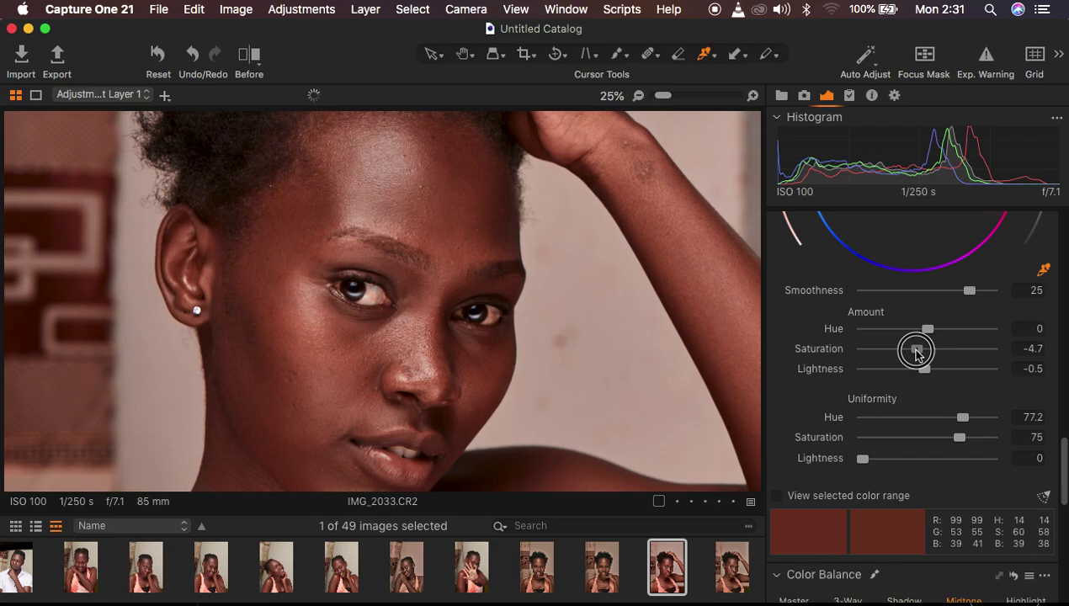
drag(918, 354, 923, 351)
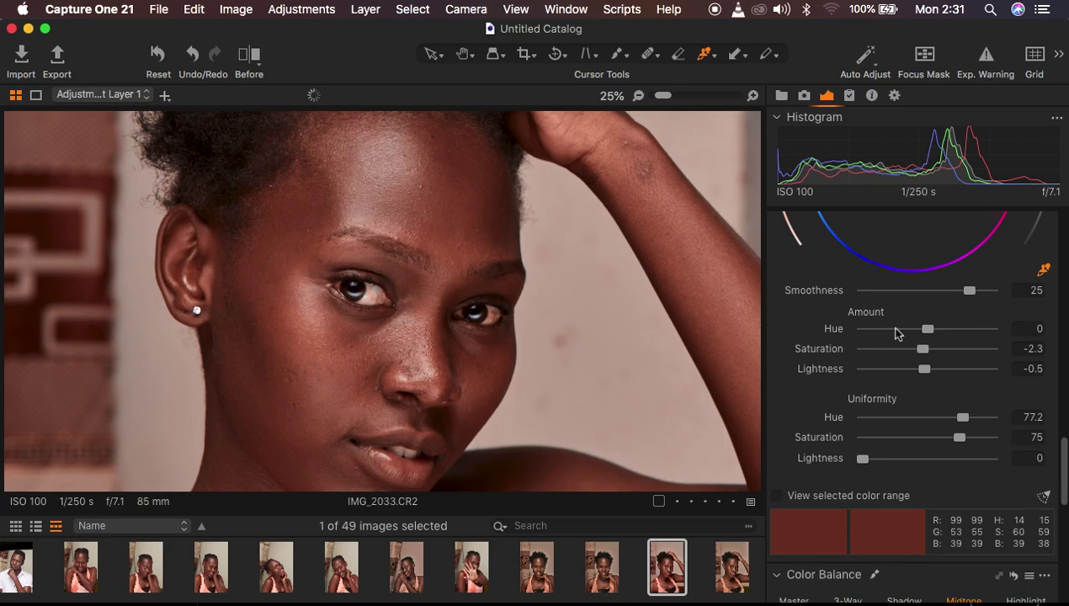
Try the Skin Tone Amount Hue in both directions and set it to 0.2
drag(927, 330, 859, 340)
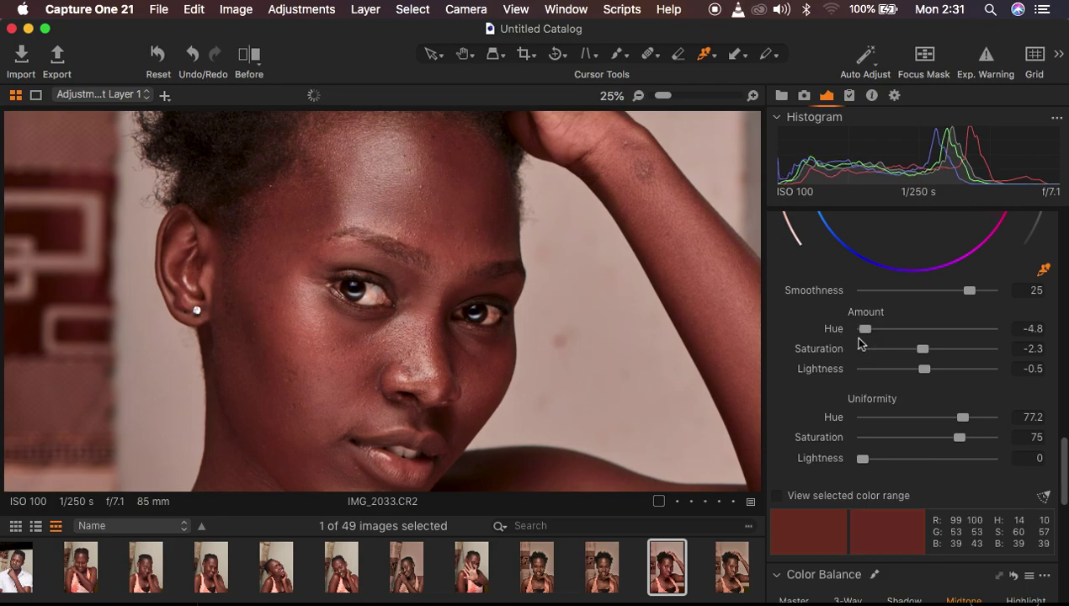
drag(897, 328, 985, 329)
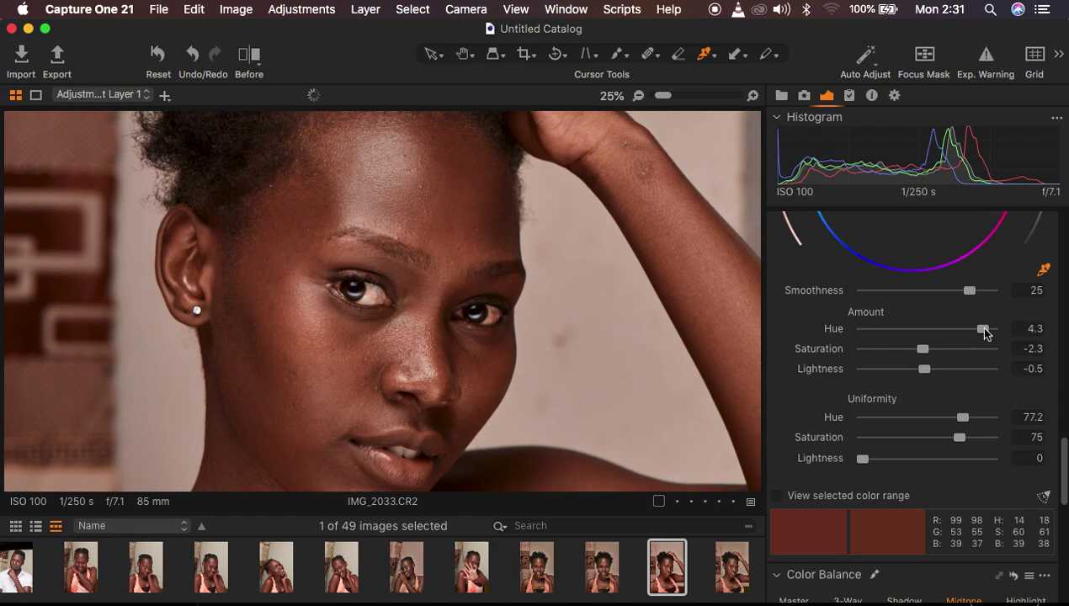
drag(984, 329, 932, 337)
drag(931, 337, 933, 334)
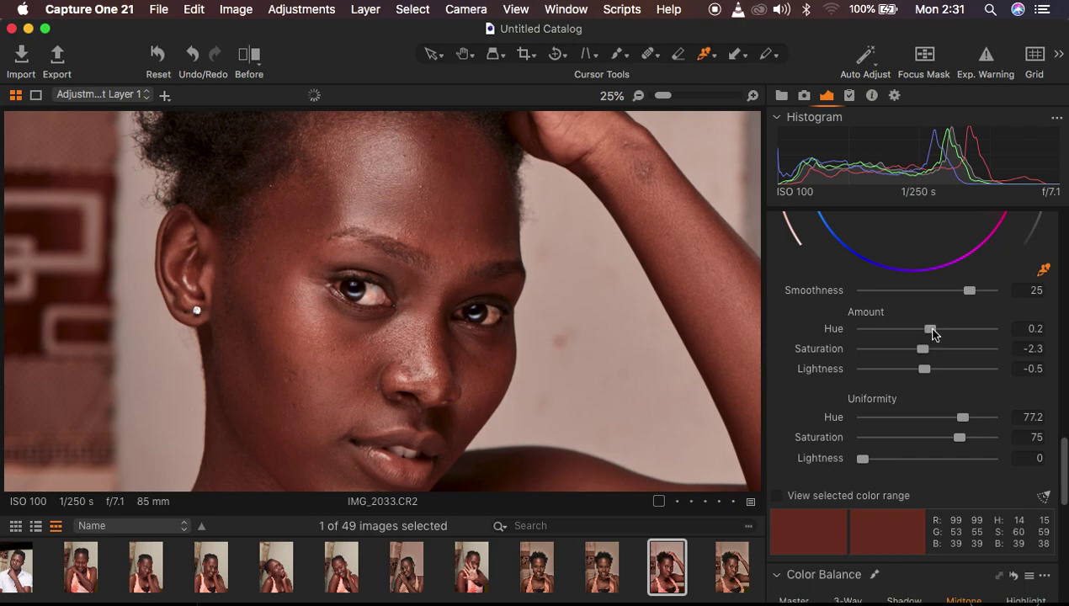
Compare the whole portrait before and after the skin tone correction with the split view, and return to the normal view
key(super+minus)
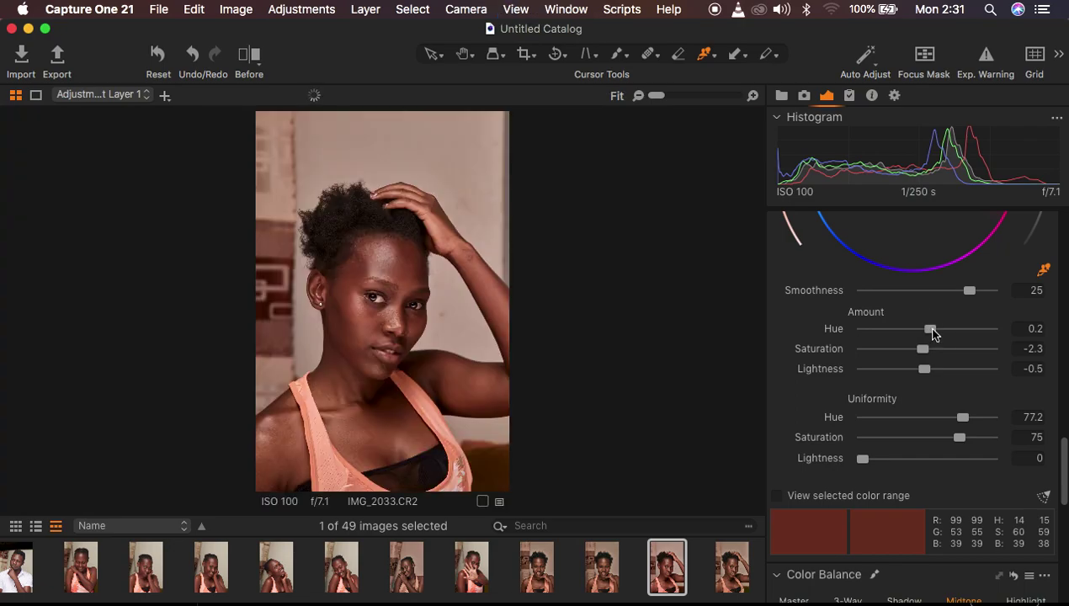
key(super+0)
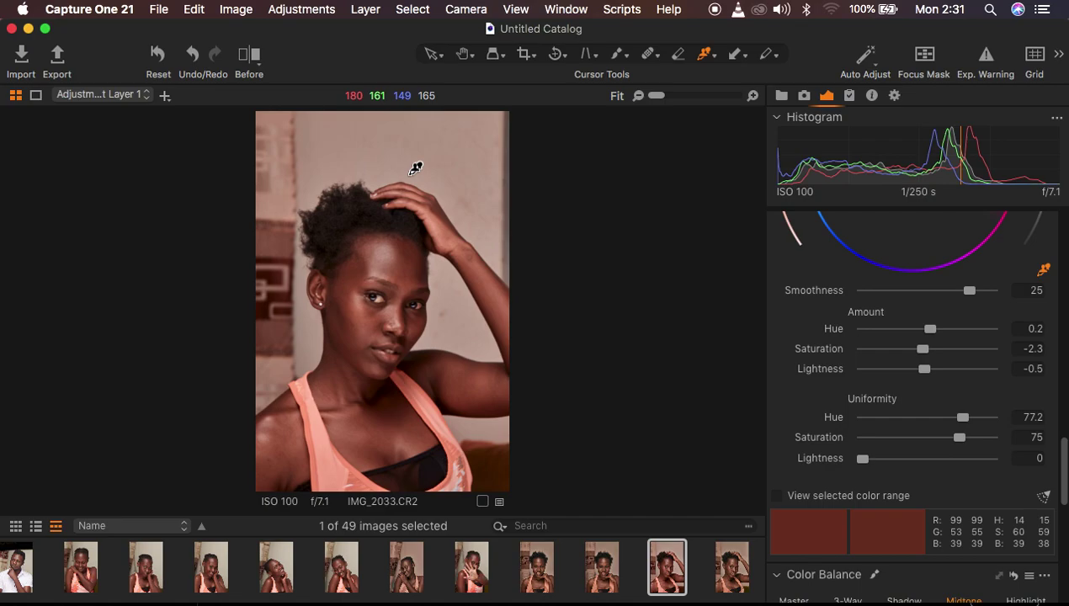
click(249, 56)
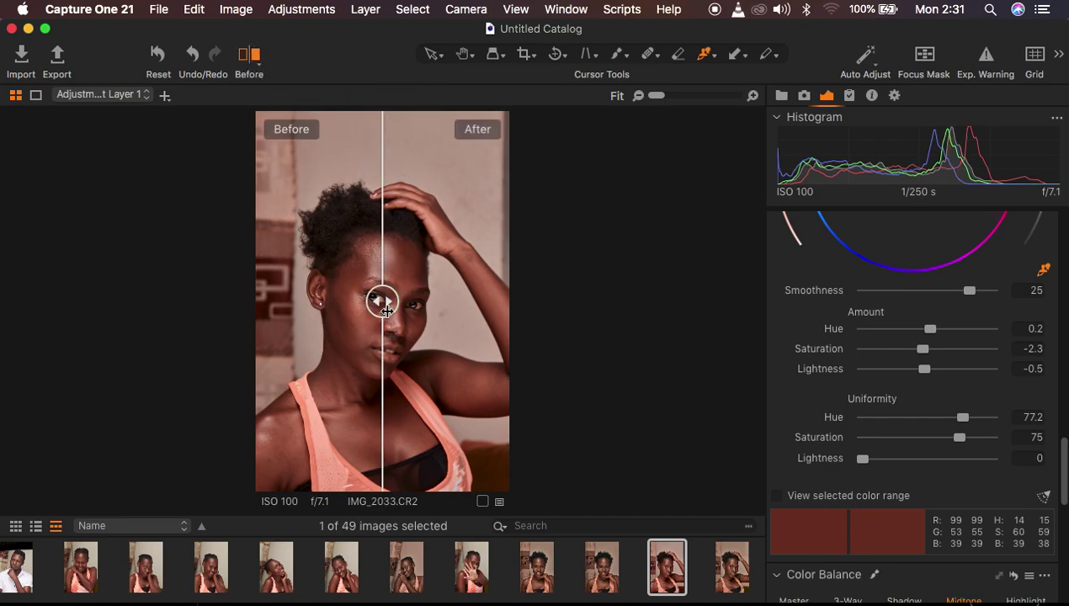
drag(386, 307, 251, 306)
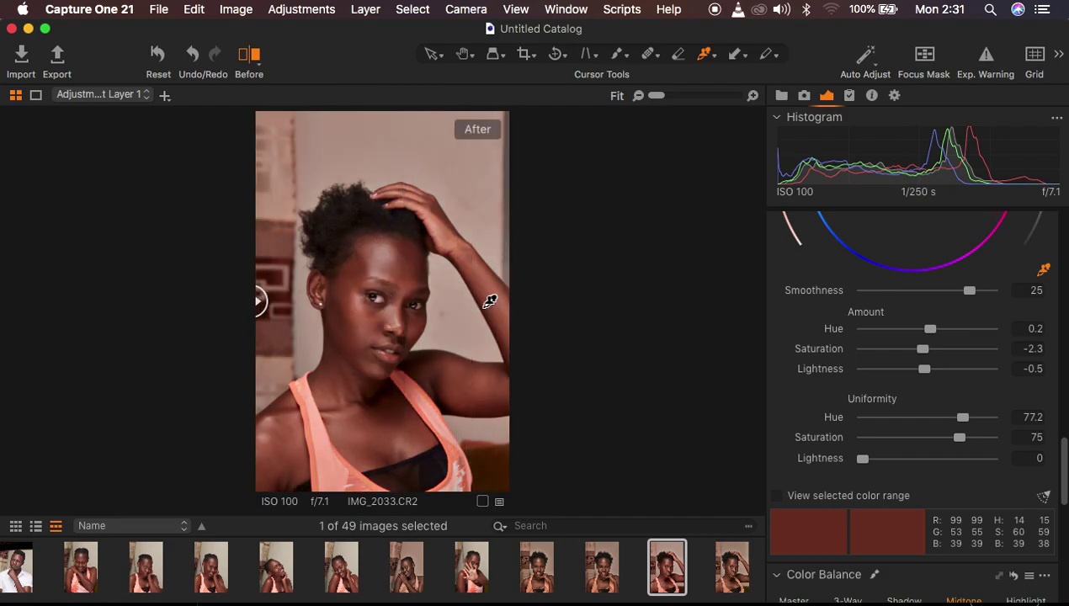
click(249, 57)
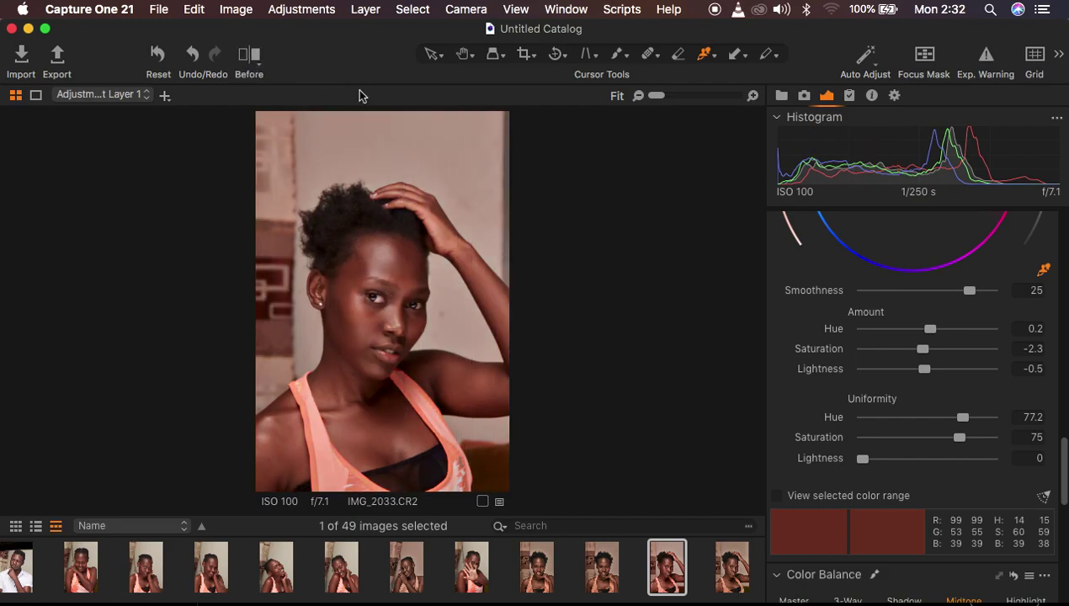
Give the highlights a slight green tint in Color Balance, with the saturation kept low
scroll(1002, 446, down, 10)
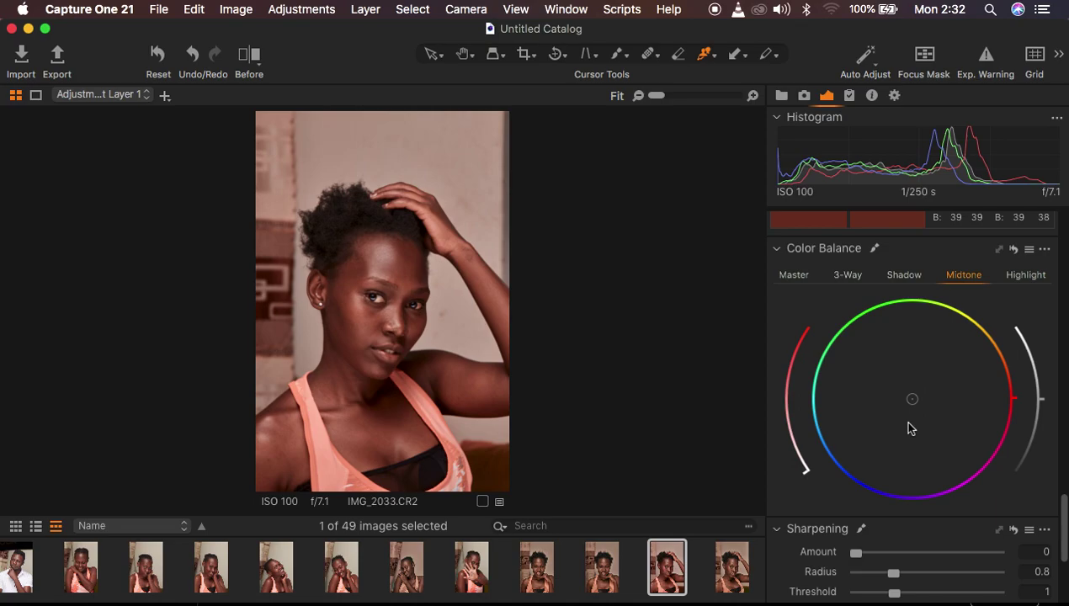
click(896, 273)
click(962, 275)
click(1033, 279)
drag(915, 401, 894, 315)
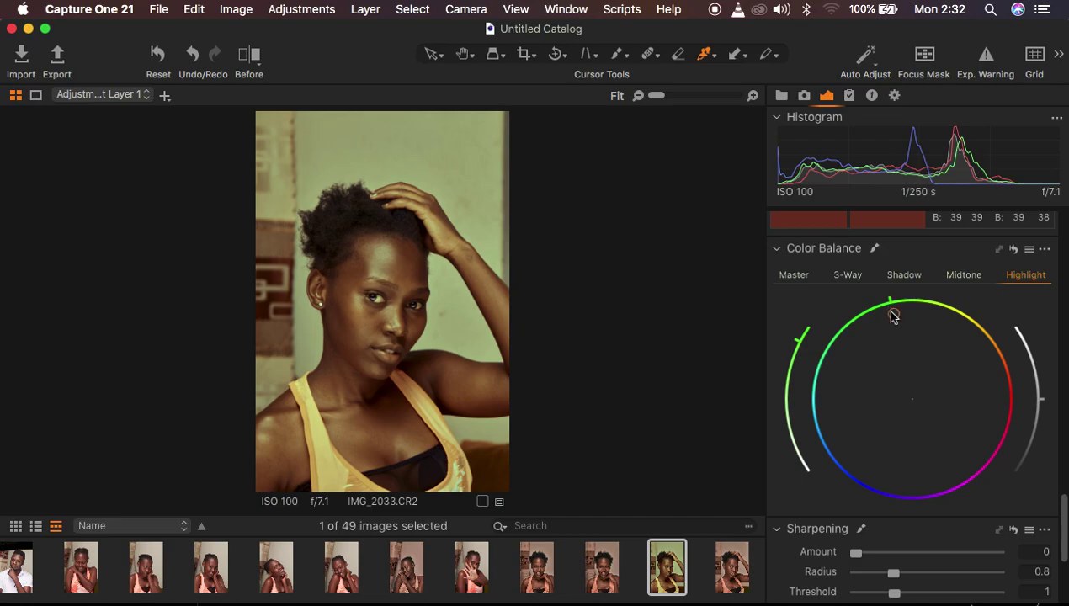
drag(892, 312, 907, 386)
mouse_move(795, 455)
mouse_down()
mouse_move(769, 365)
mouse_move(793, 321)
mouse_move(778, 341)
mouse_move(796, 458)
mouse_up()
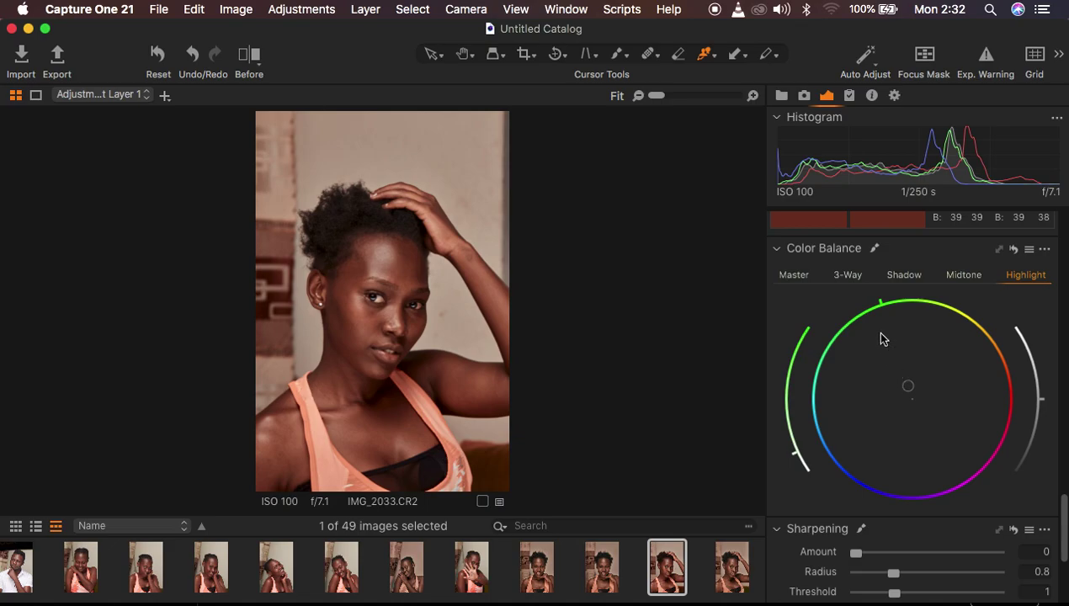
Tint the shadows cyan in Color Balance and reduce the tint's saturation to a subtle level
click(904, 274)
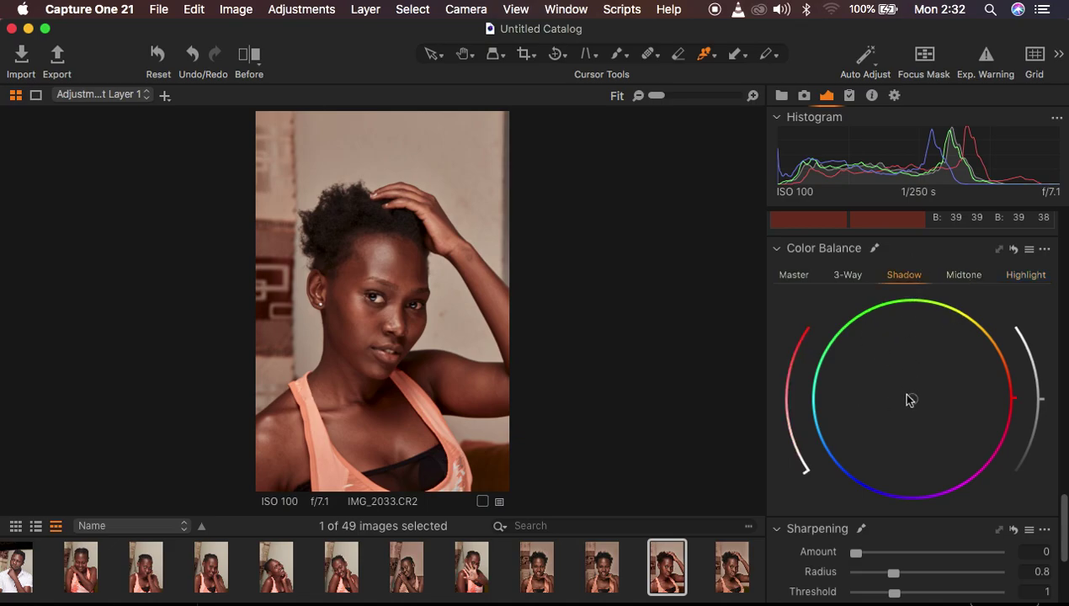
drag(913, 402, 824, 392)
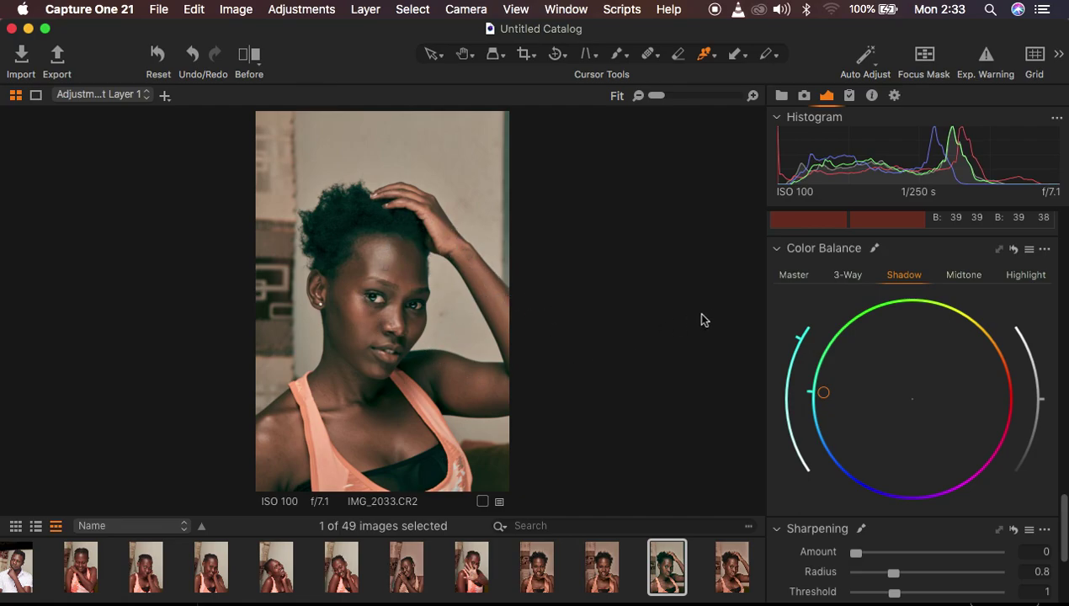
drag(803, 336, 797, 455)
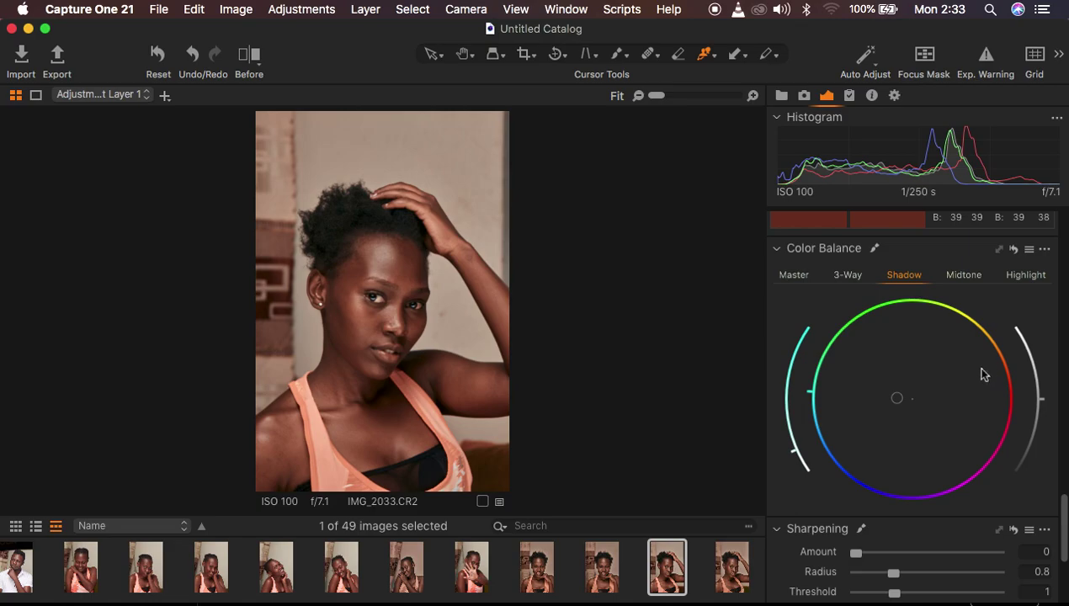
Tint the midtones orange-red in Color Balance and reduce the tint's saturation to a very faint level
click(961, 276)
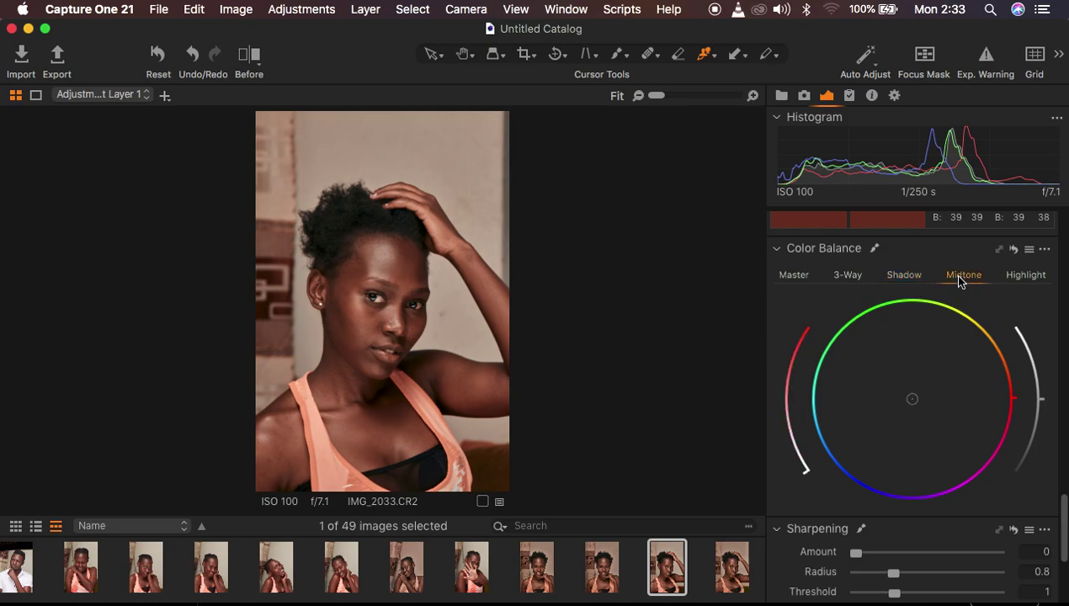
drag(917, 400, 952, 389)
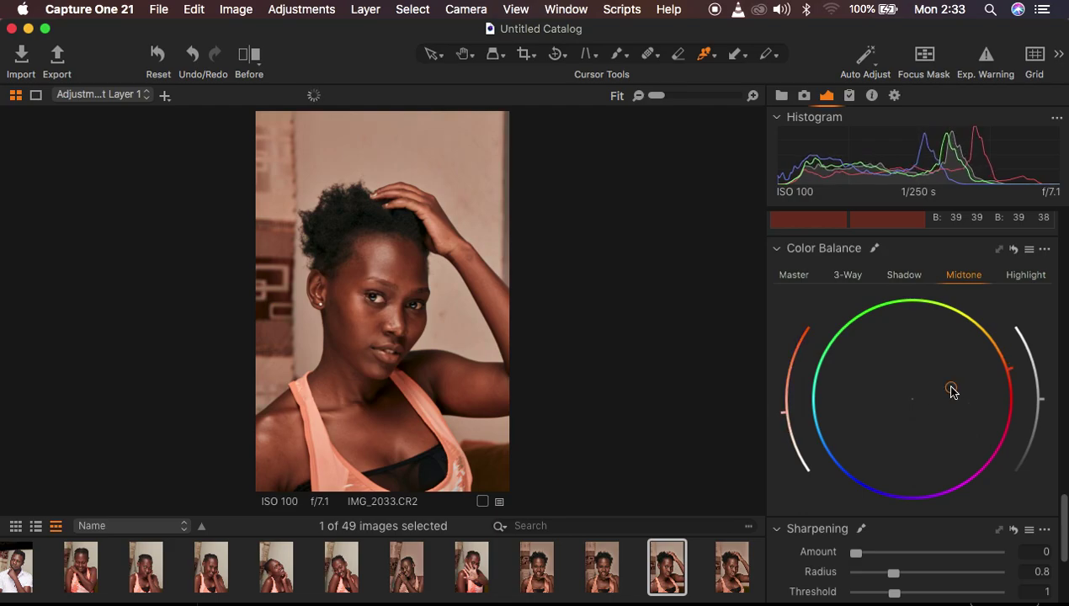
drag(782, 418, 804, 464)
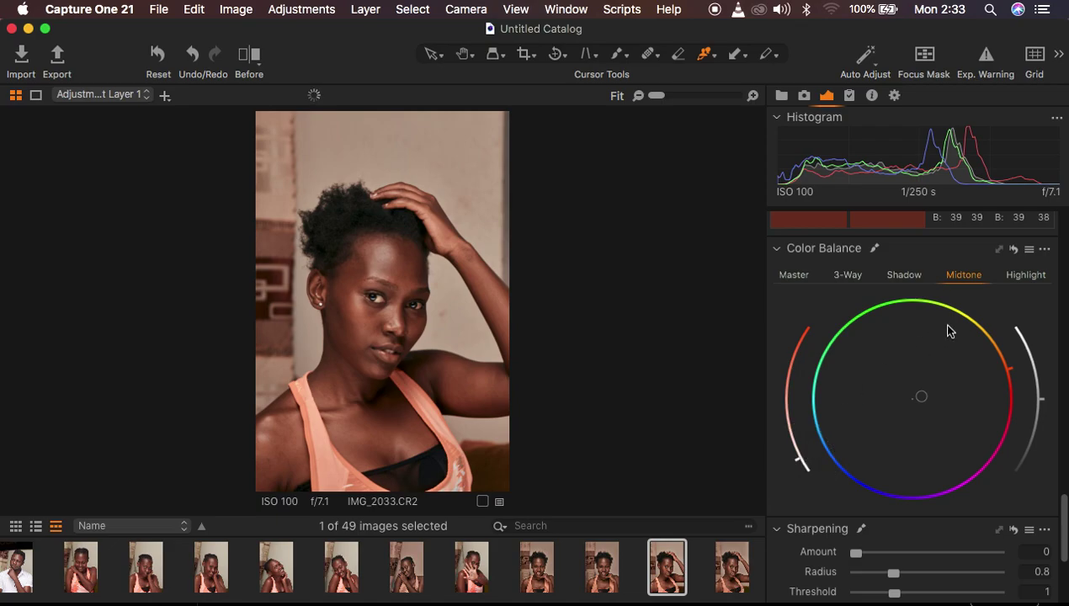
scroll(948, 331, up, 10)
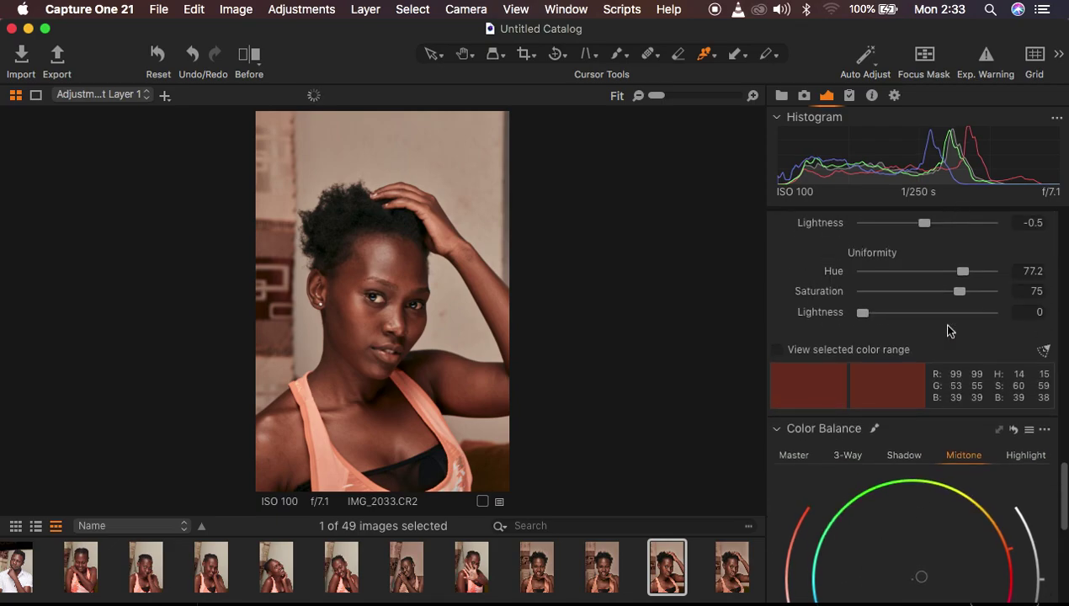
scroll(948, 331, up, 4)
scroll(947, 330, down, 3)
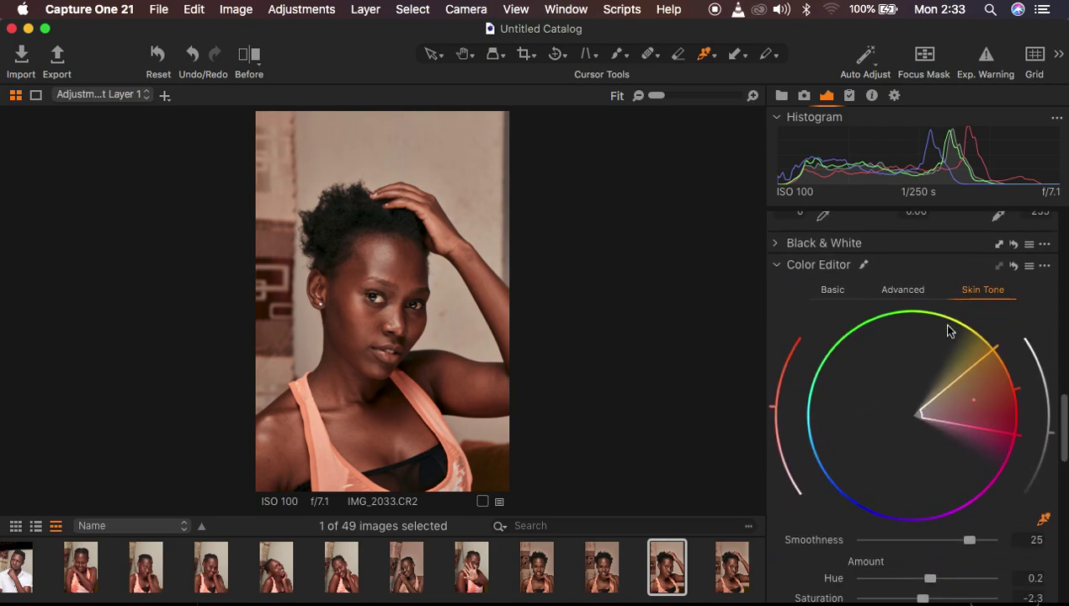
In the basic Color Editor, lower the orange tones' lightness to -5.2 and shift their hue slightly toward red
click(834, 292)
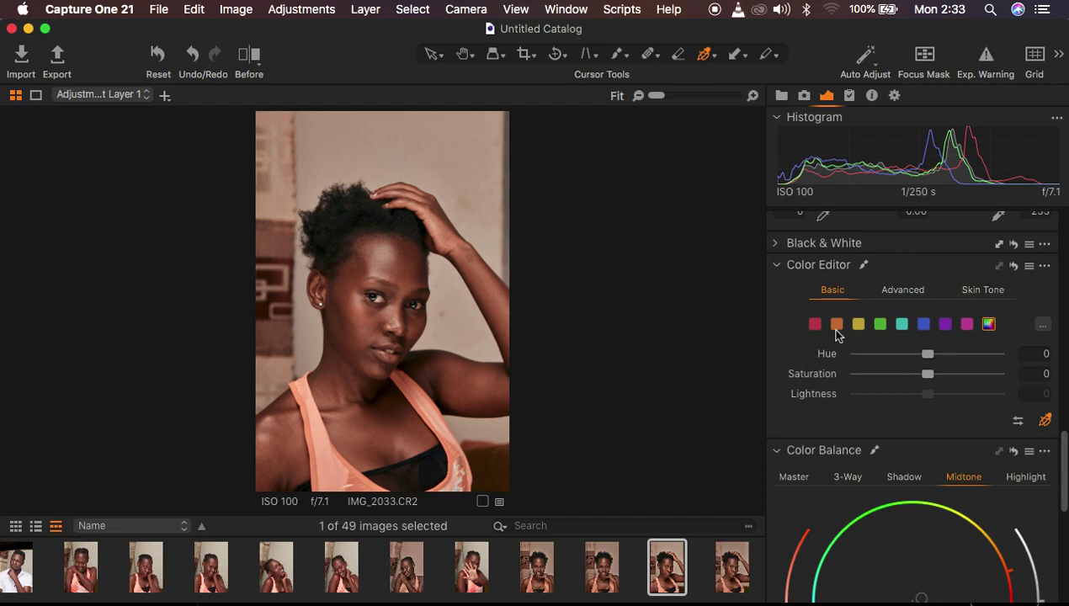
click(836, 325)
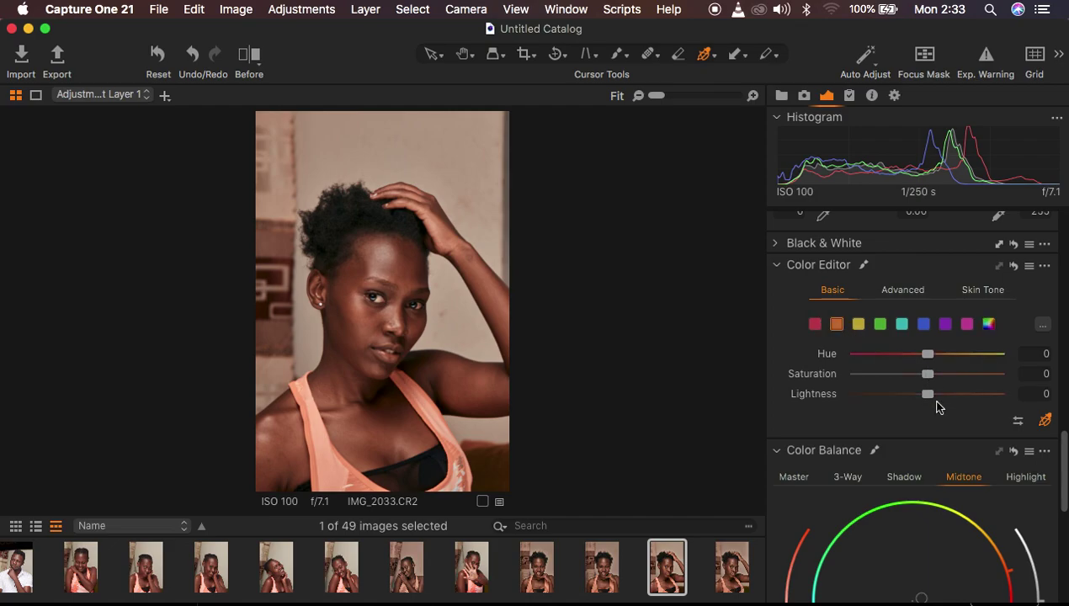
drag(927, 394, 919, 400)
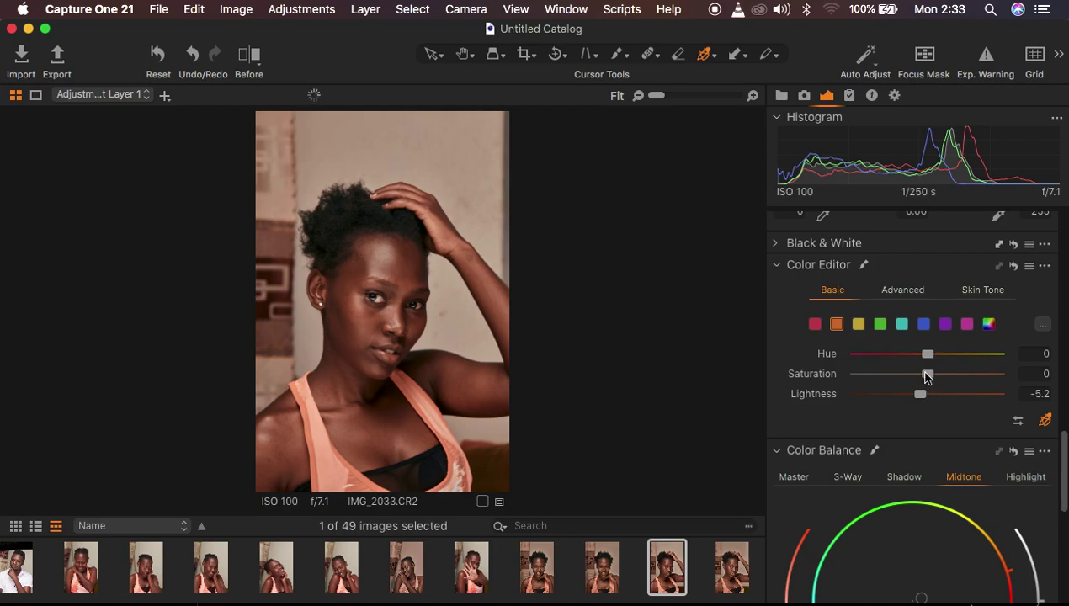
drag(929, 361, 923, 360)
Reduce the saturation of the yellow tones to -71.7 in the basic Color Editor
click(859, 325)
drag(928, 375, 815, 391)
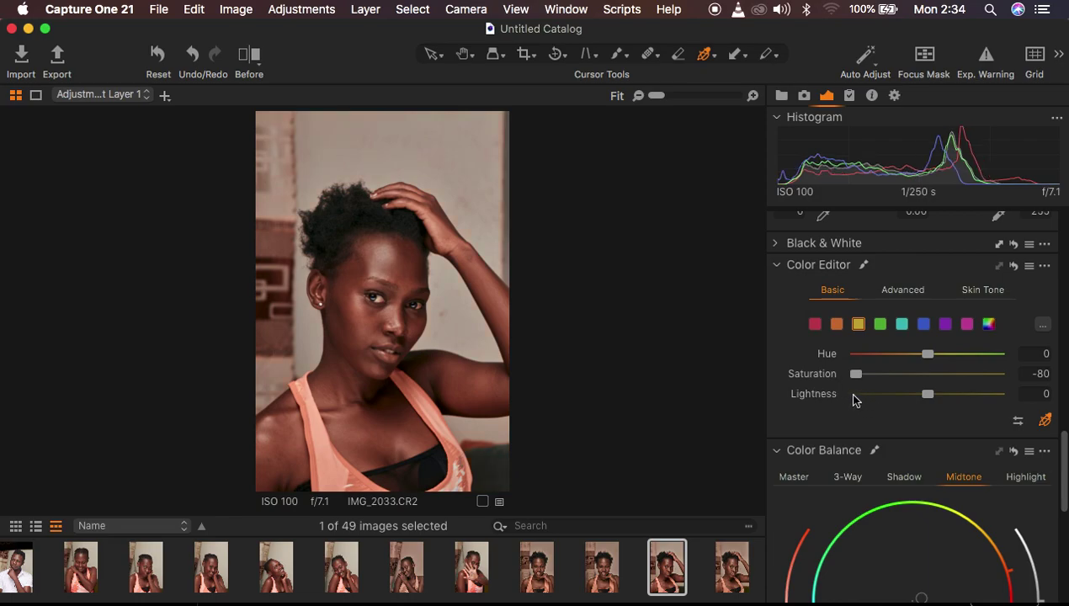
drag(860, 382, 869, 380)
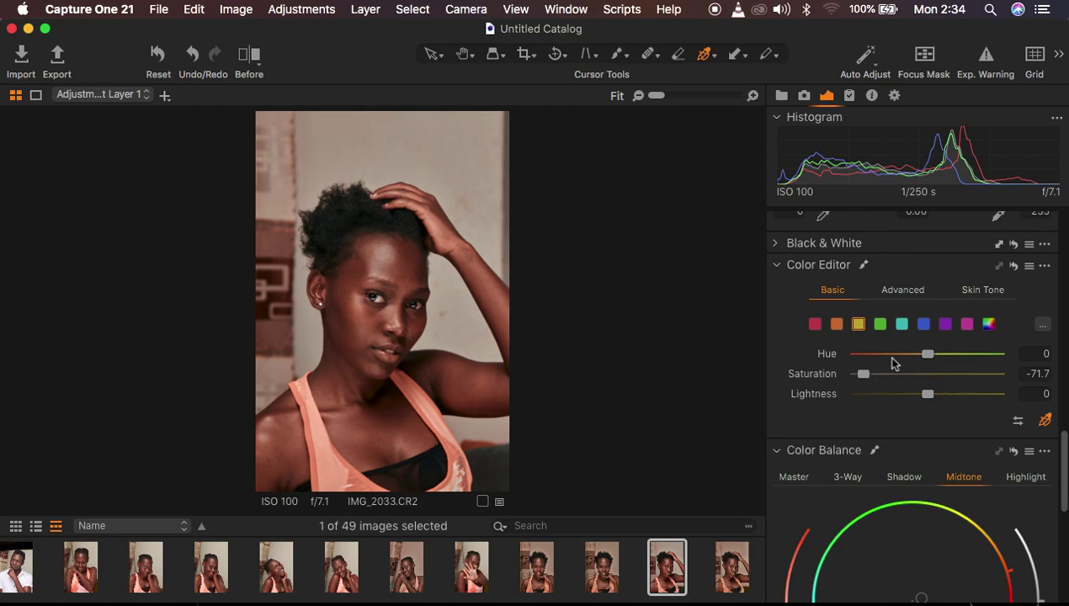
Compare the portrait before and after the edits with the split view, including a closer look at the face
click(248, 55)
drag(382, 298, 241, 277)
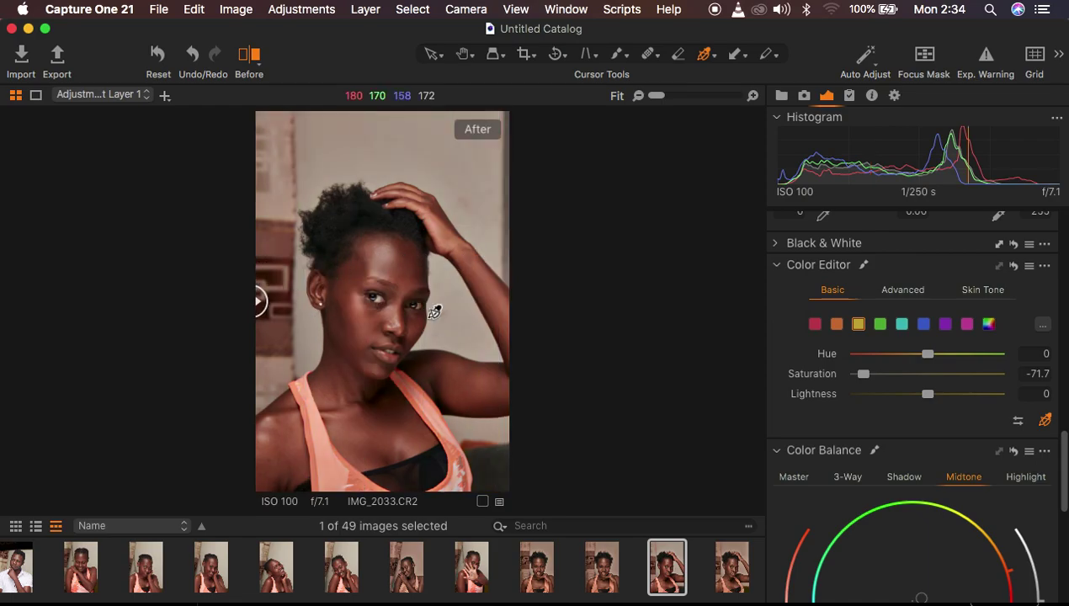
key(super+plus)
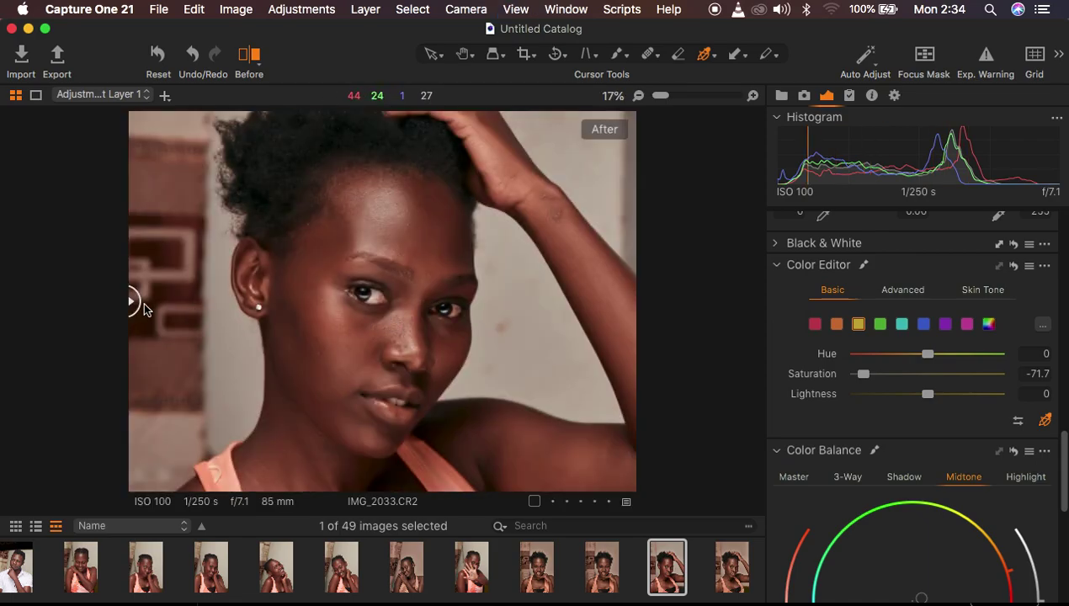
key(super+minus)
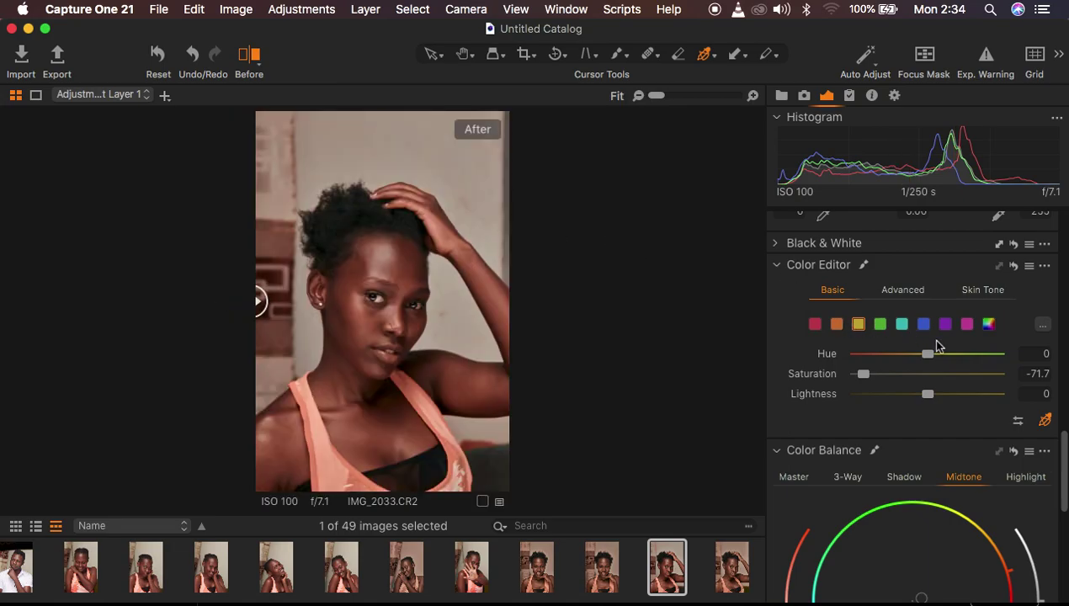
Try a lower opacity on Adjustment Layer 1 and return it to 100
scroll(933, 341, up, 5)
scroll(933, 341, up, 10)
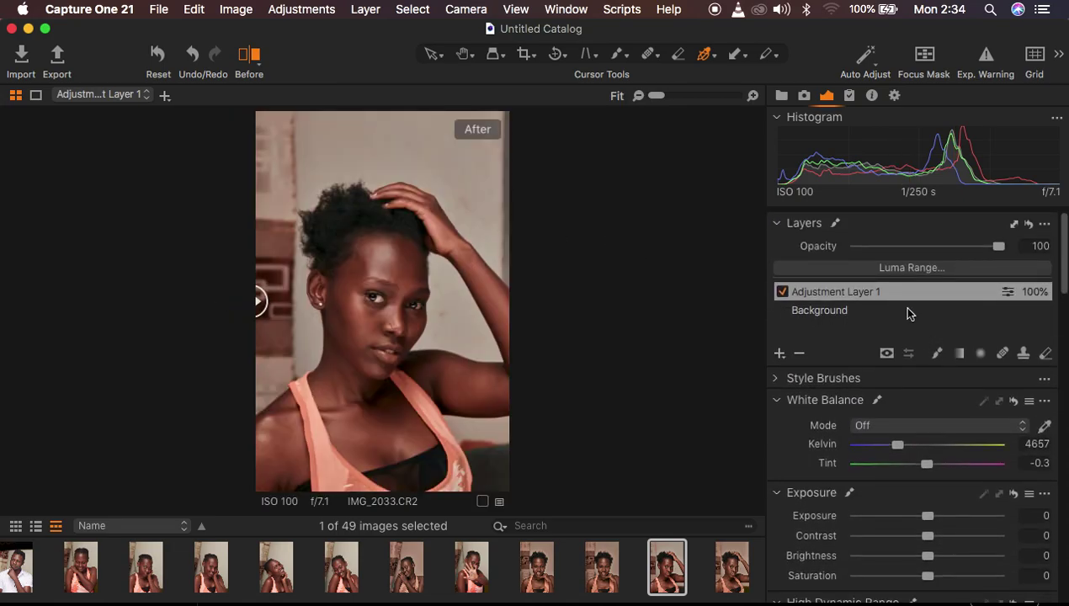
drag(966, 244, 1006, 244)
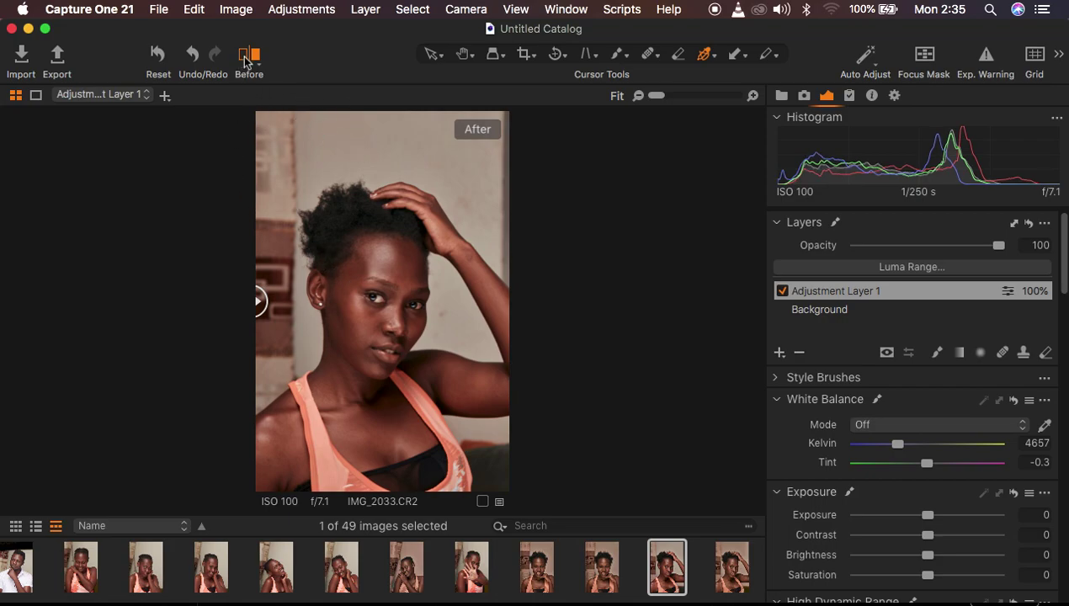
Turn off the before/after view, try erasing Adjustment Layer 1's effect from the lips, and undo the eraser stroke
click(1045, 353)
click(247, 56)
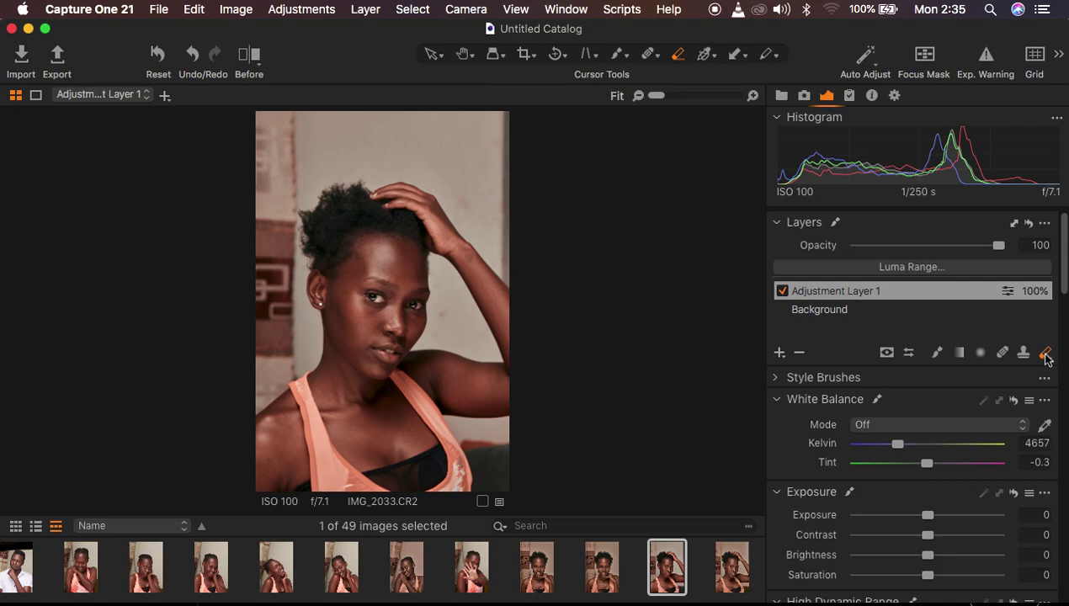
key(super+plus)
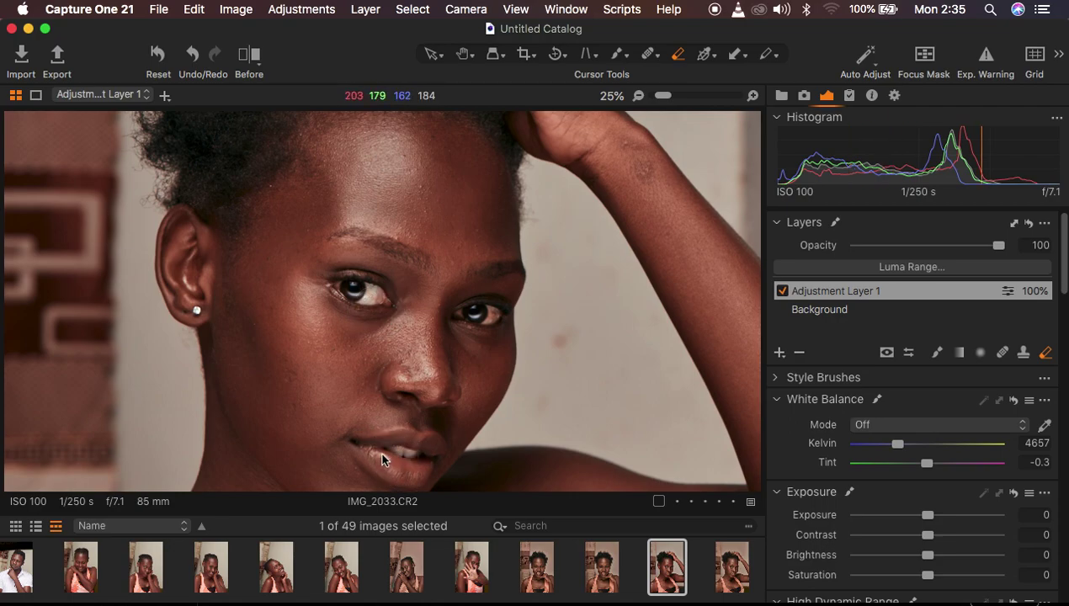
mouse_move(370, 454)
mouse_down()
mouse_move(417, 471)
mouse_move(427, 460)
mouse_move(393, 470)
mouse_move(371, 452)
mouse_move(426, 438)
mouse_move(439, 448)
mouse_move(396, 434)
mouse_move(360, 456)
mouse_move(408, 475)
mouse_move(433, 460)
mouse_move(434, 441)
mouse_move(381, 440)
mouse_move(367, 457)
mouse_move(399, 482)
mouse_move(441, 446)
mouse_up()
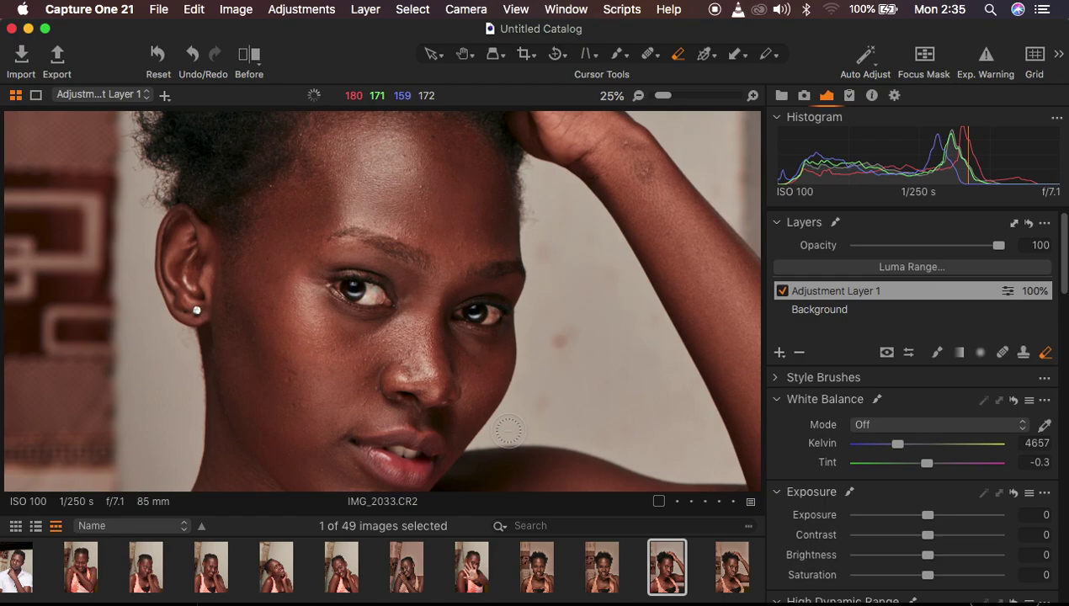
key(super+z)
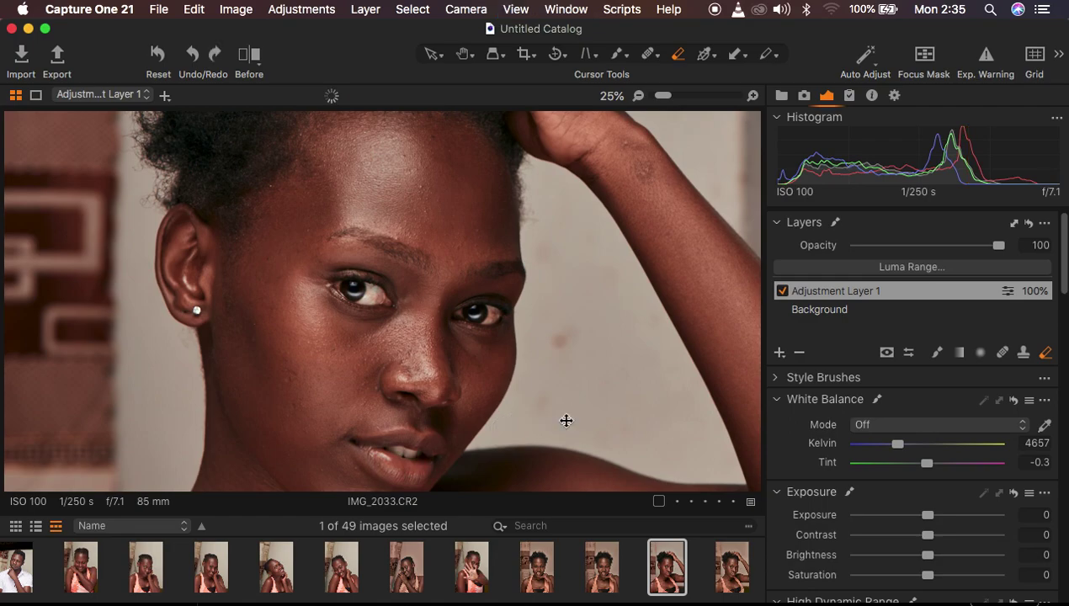
key(super+minus)
key(super+minus)
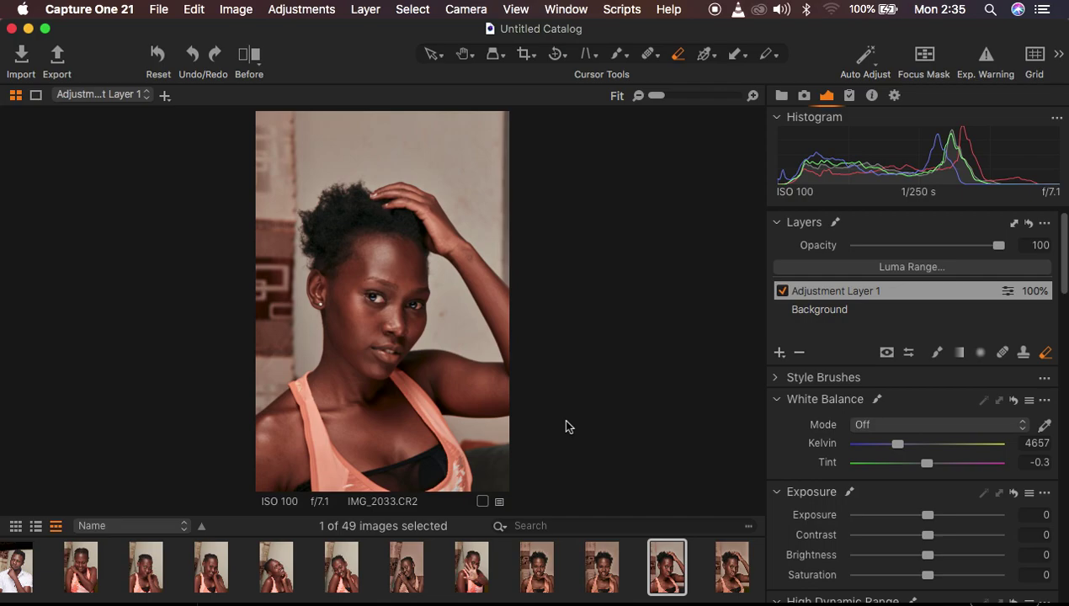
Open the settings for editing the portrait with Adobe Photoshop 2020 and cancel the dialog
right_click(449, 157)
mouse_move(527, 253)
mouse_move(531, 232)
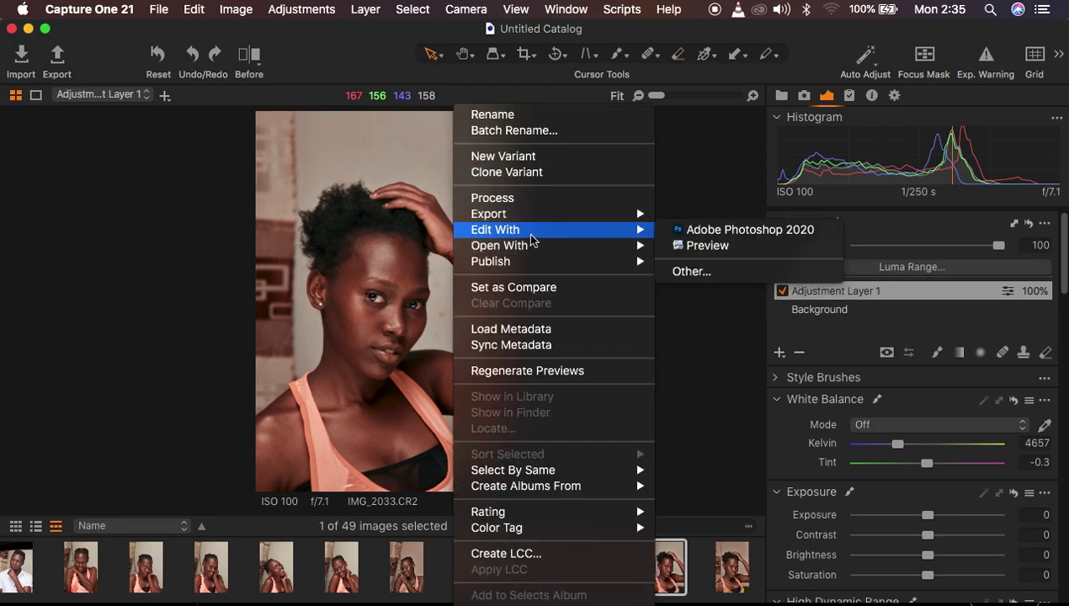
click(723, 232)
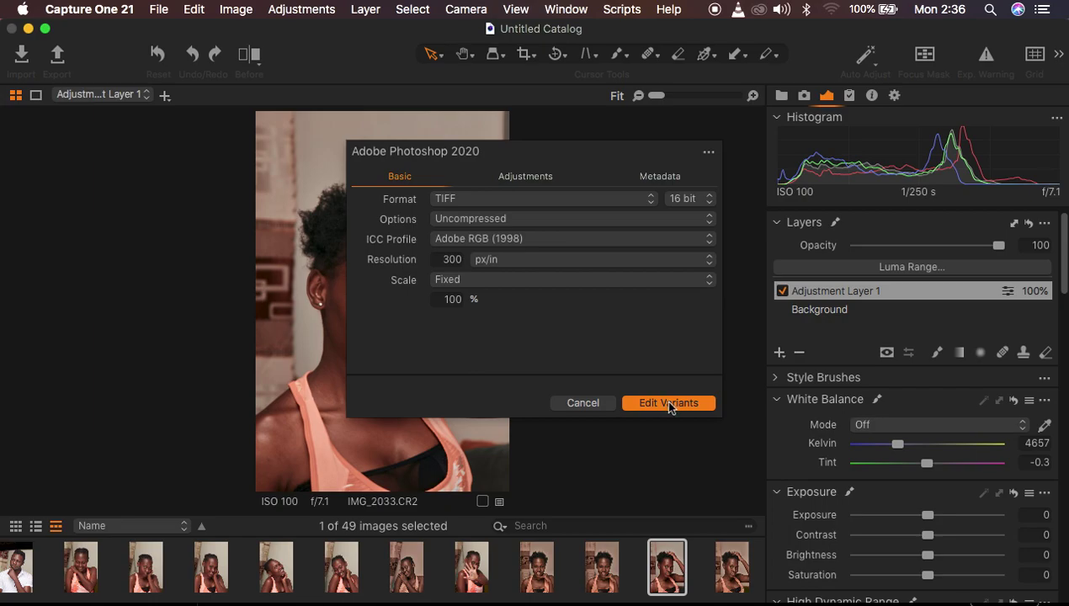
click(591, 404)
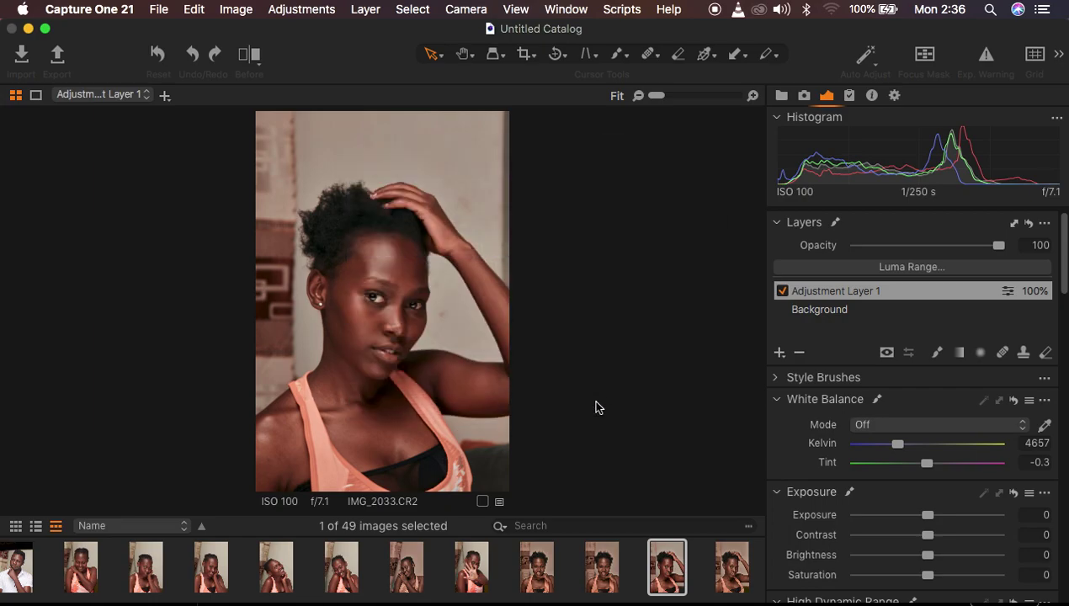